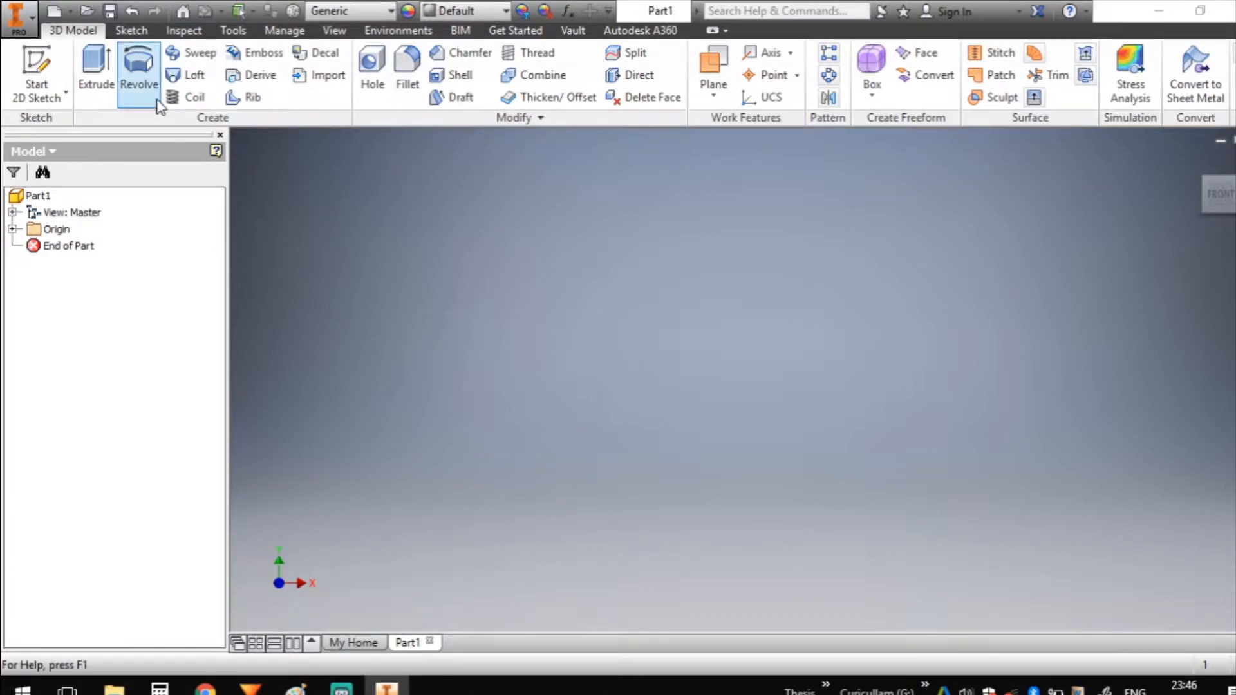
Step: Sketch a two-point center rectangle about 36.4 by 20.6 mm on the YZ plane, centred on the origin
click(134, 31)
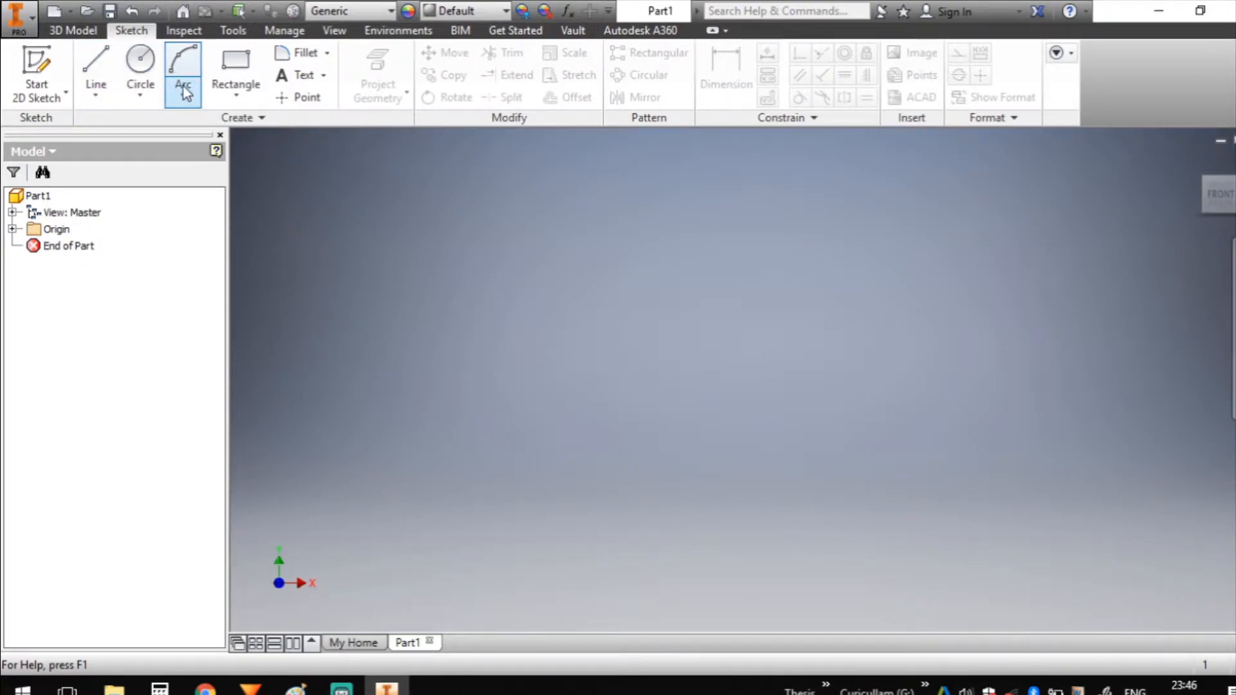
click(237, 95)
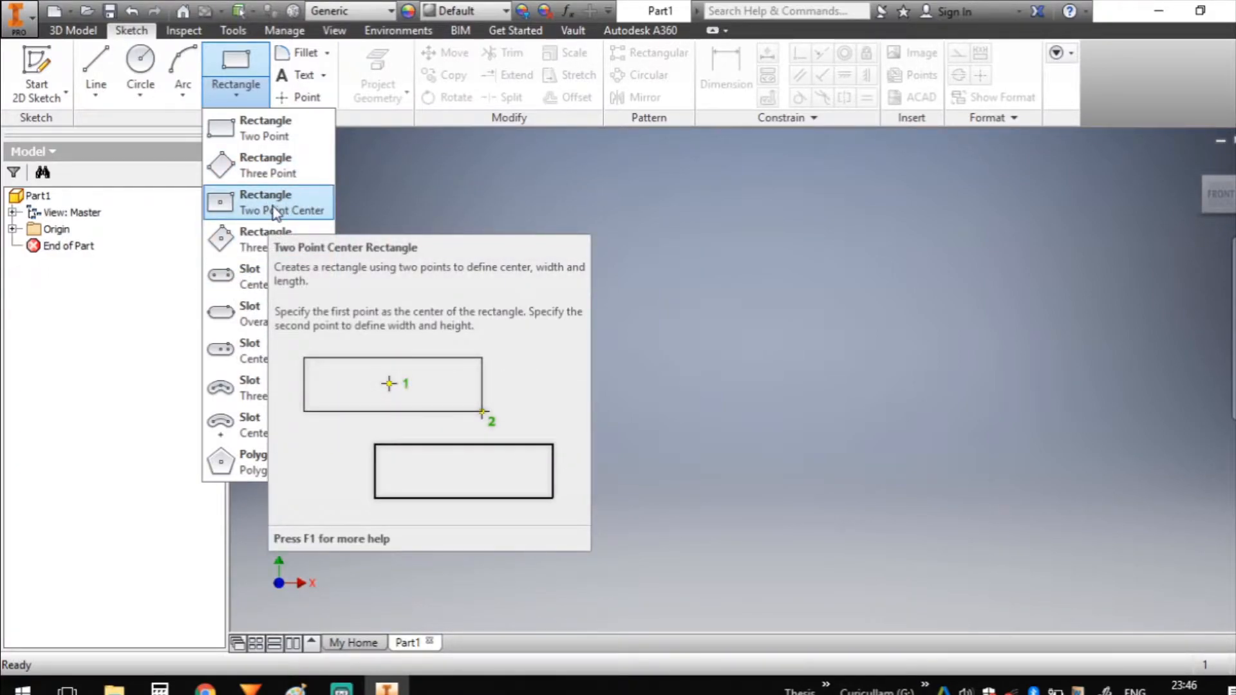
click(275, 211)
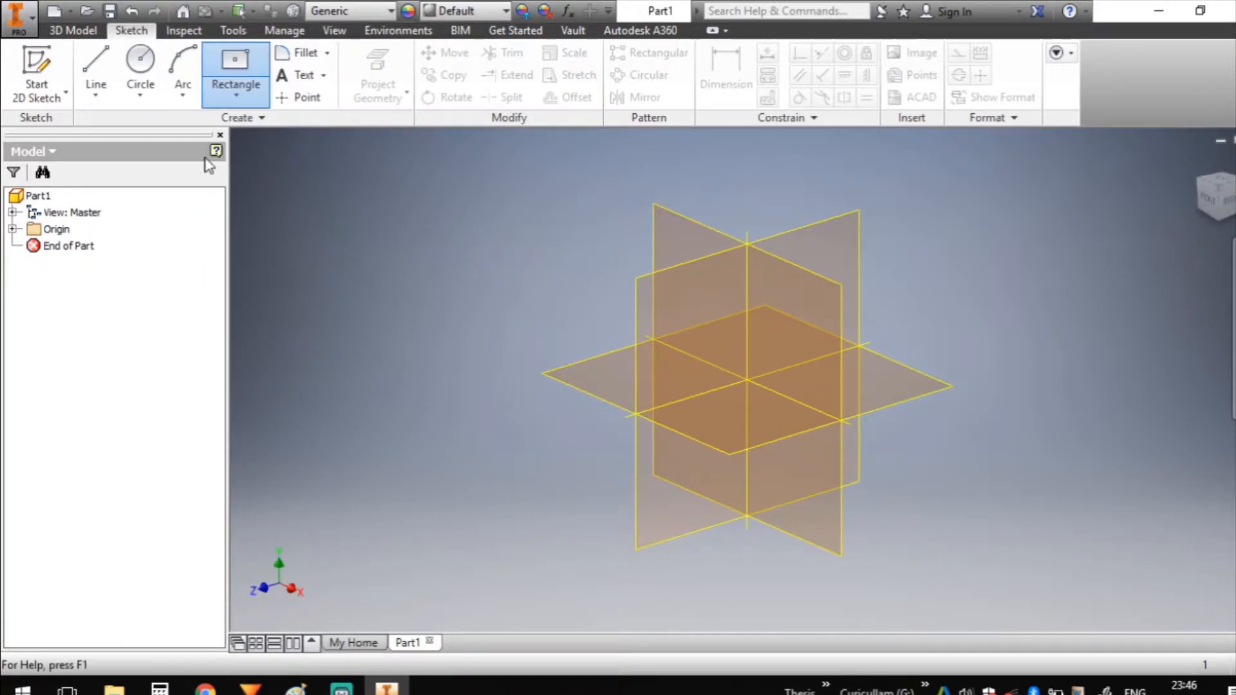
click(640, 292)
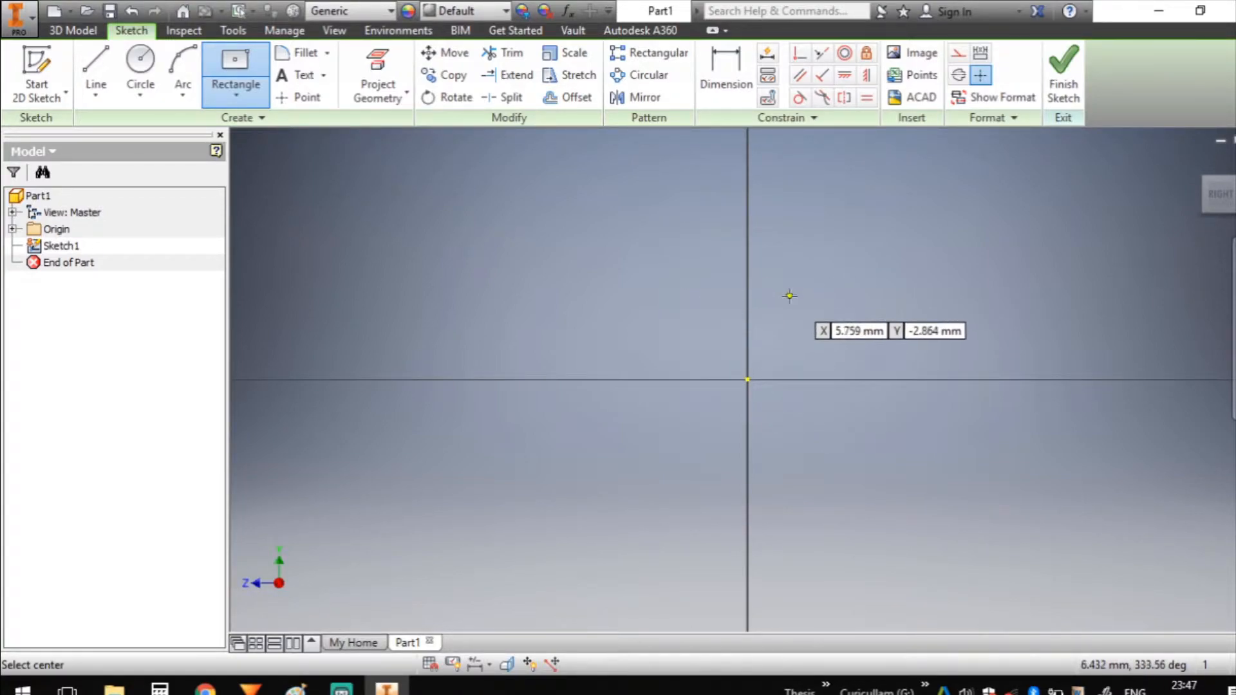
click(747, 380)
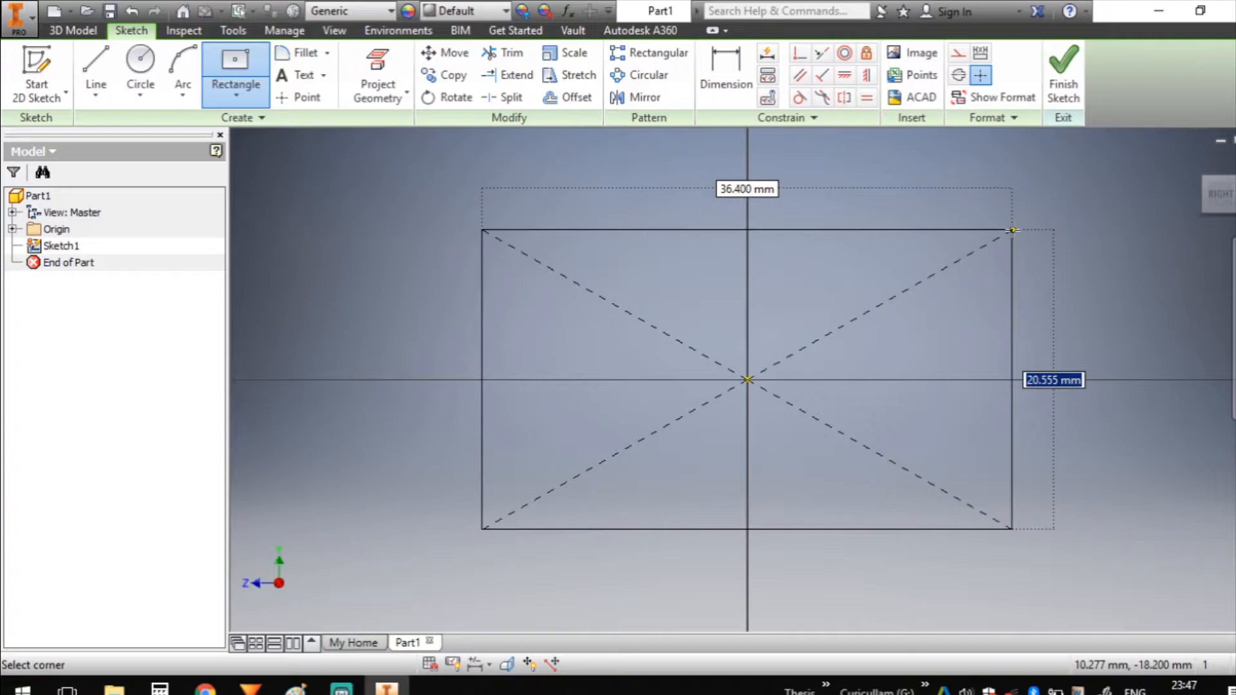
click(1012, 229)
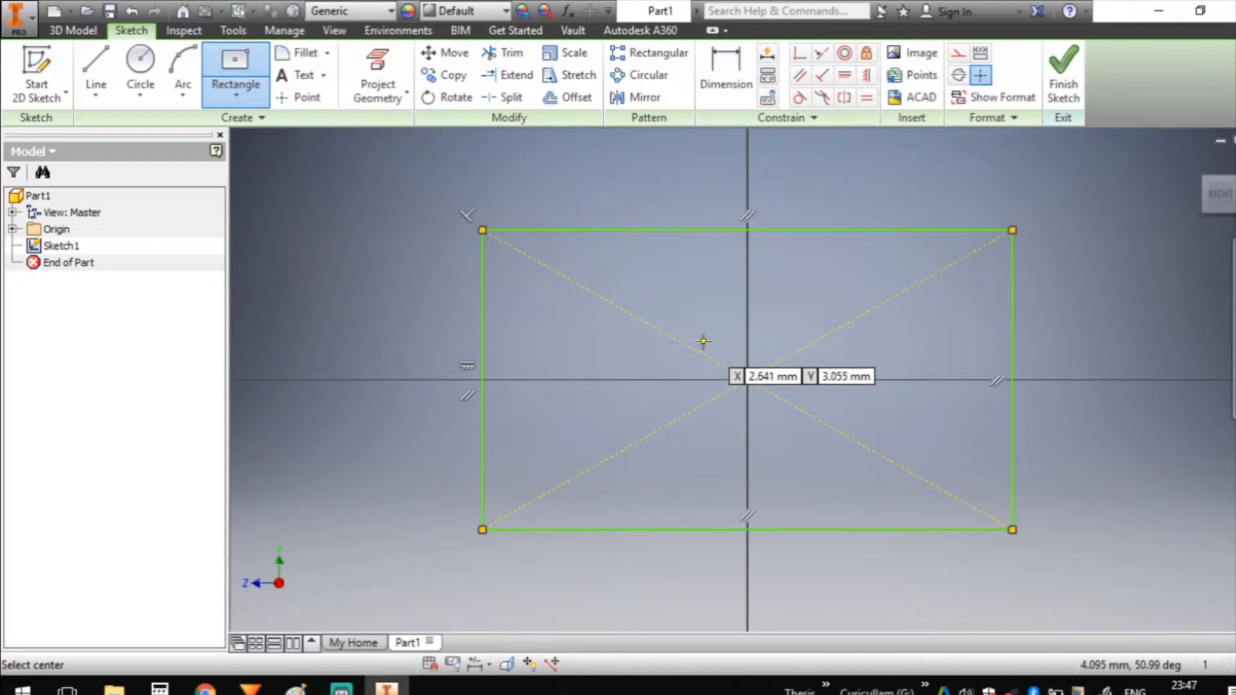
Step: Dimension the rectangle's horizontal upper edge and set its length to 60 mm
click(728, 76)
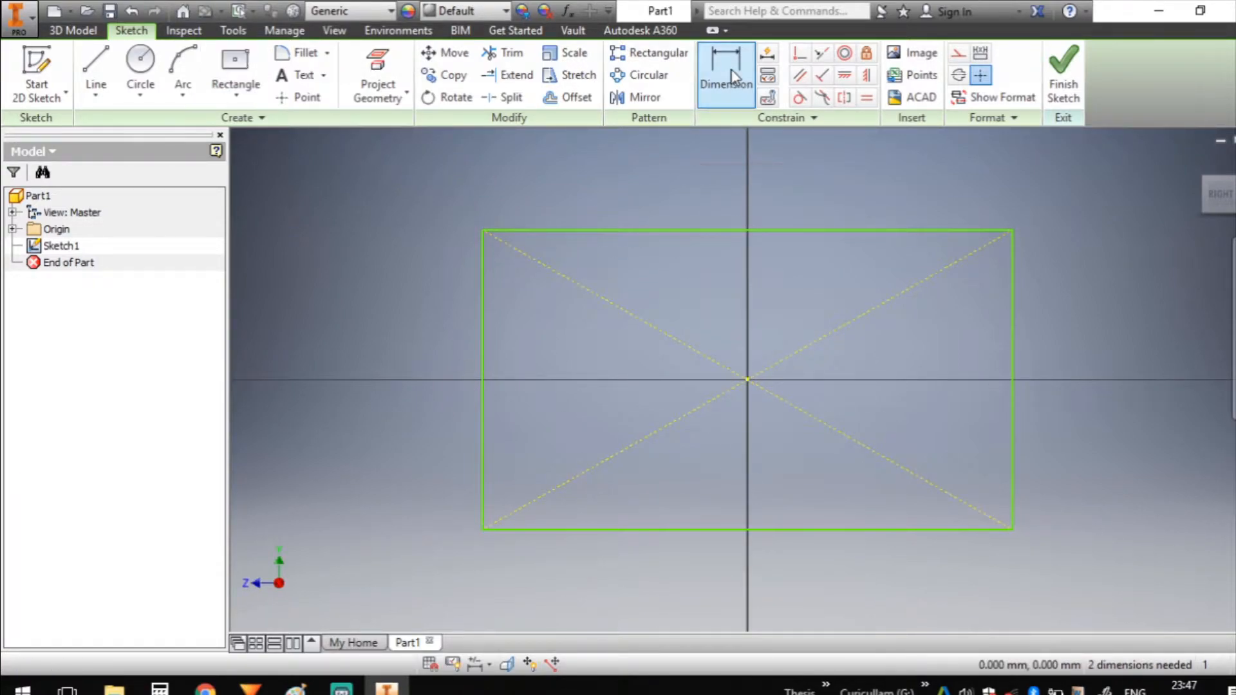
click(687, 229)
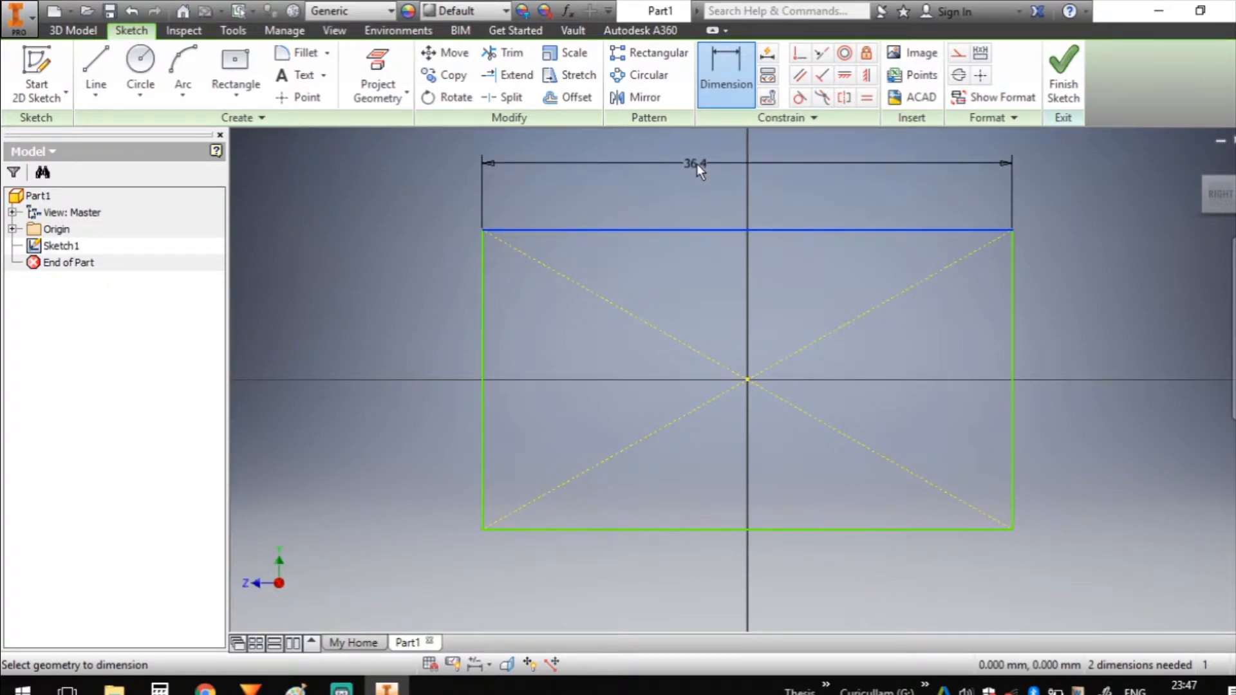
click(696, 164)
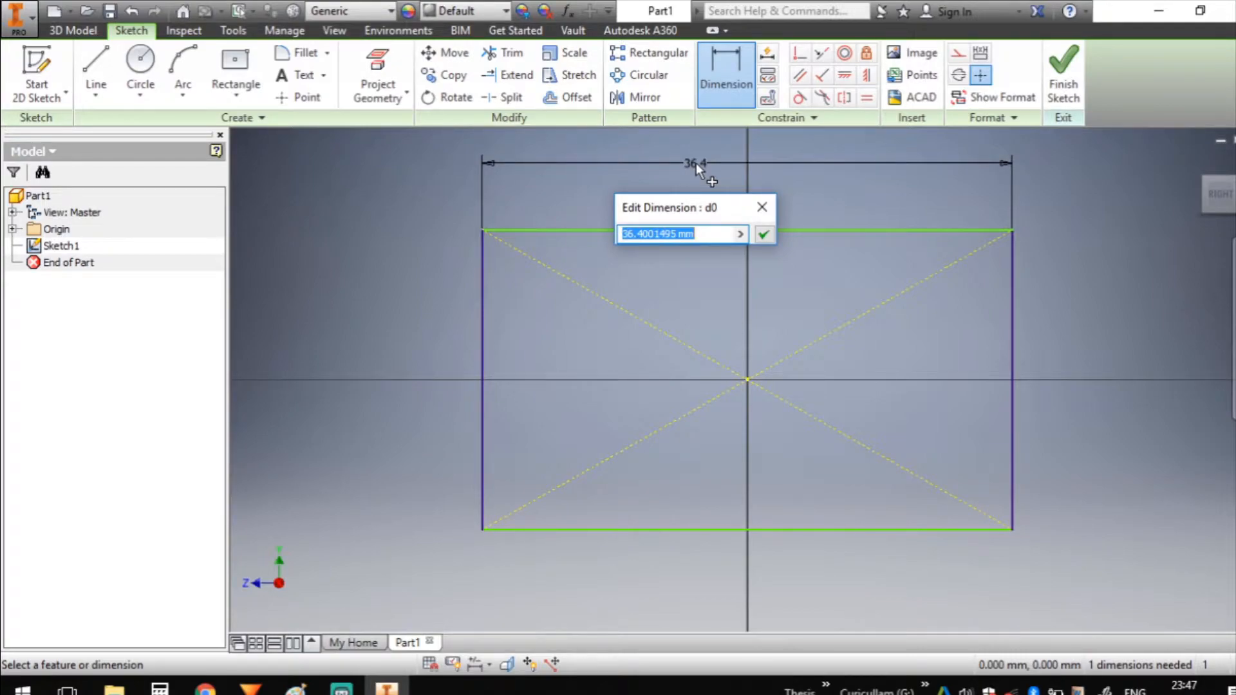
text(60)
key(Return)
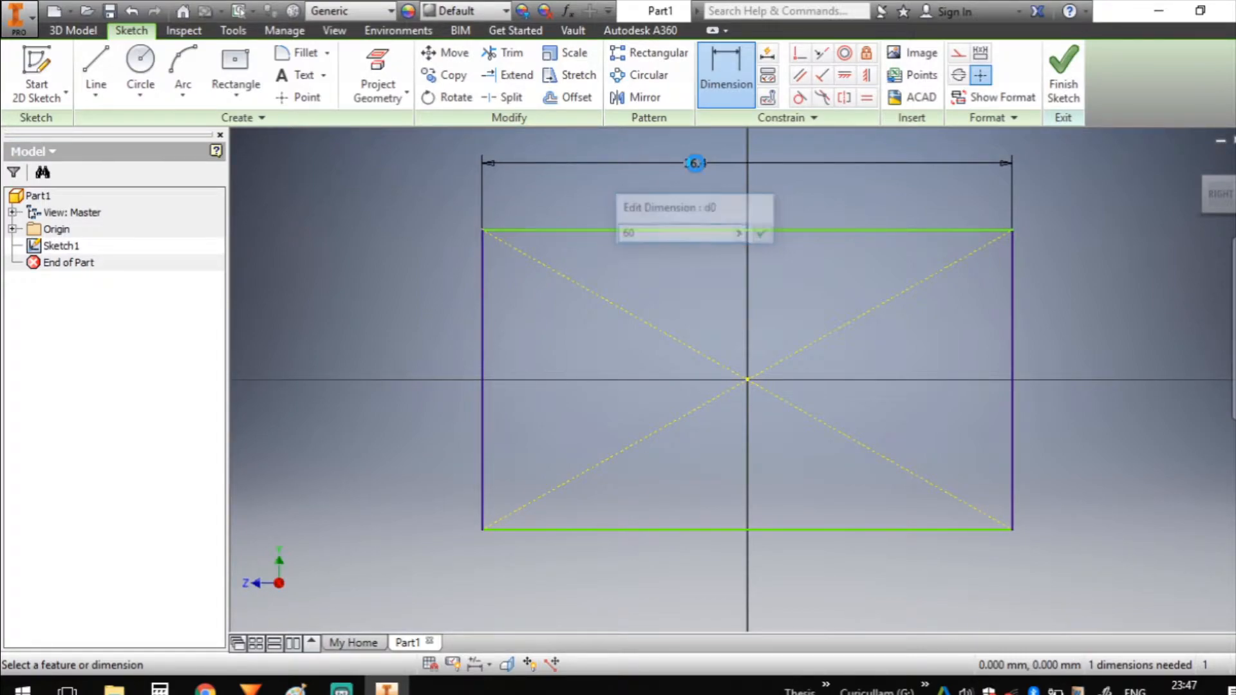
scroll(615, 291, up, 2)
scroll(614, 291, down, 4)
scroll(615, 291, down, 4)
scroll(618, 290, up, 3)
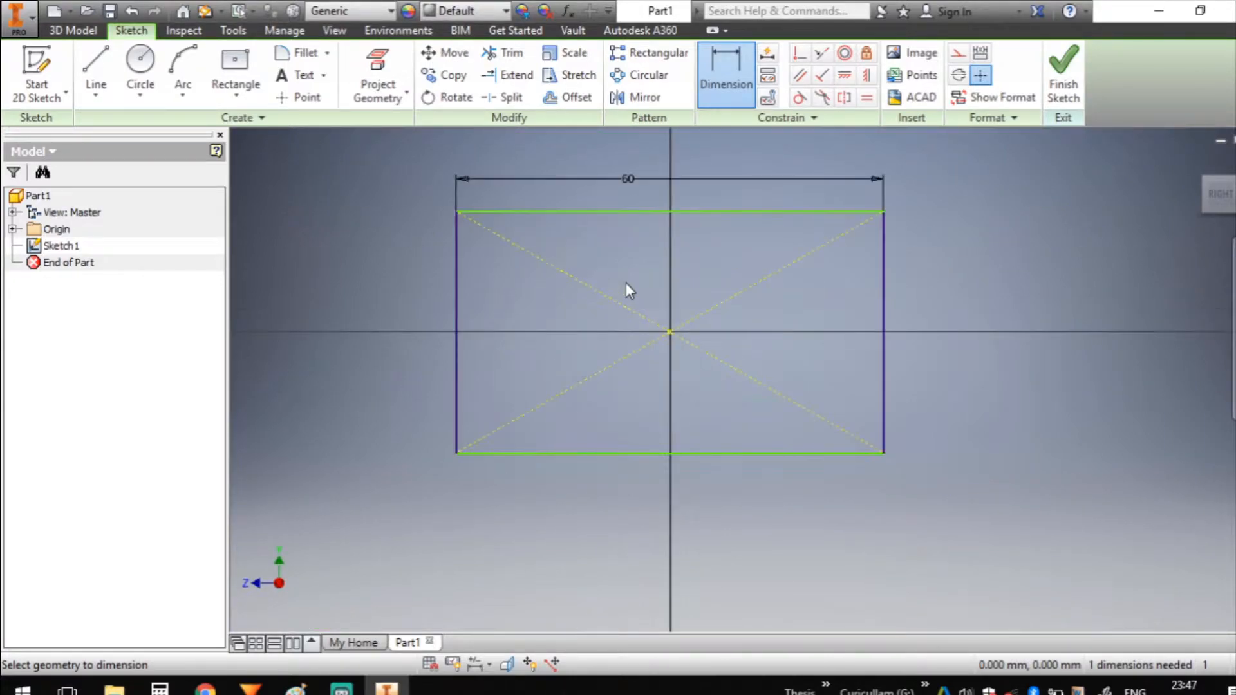
Step: Dimension the rectangle's vertical side, set it to 40 mm, and finish the sketch
click(884, 288)
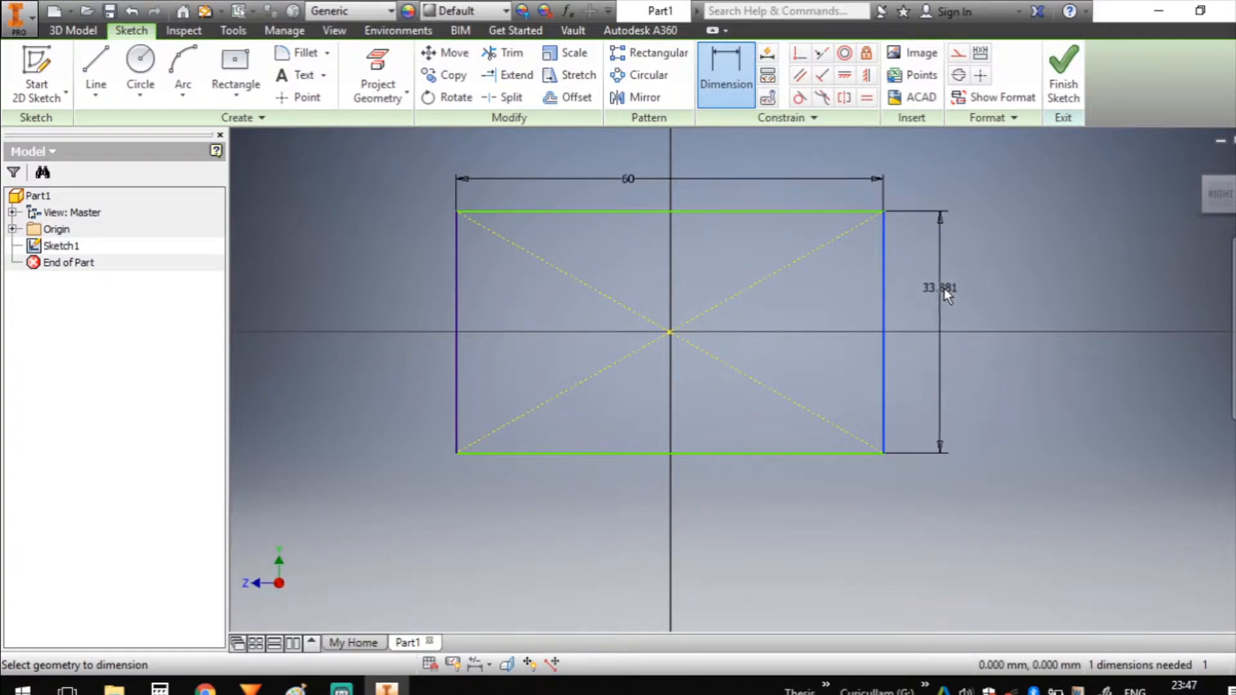
click(957, 288)
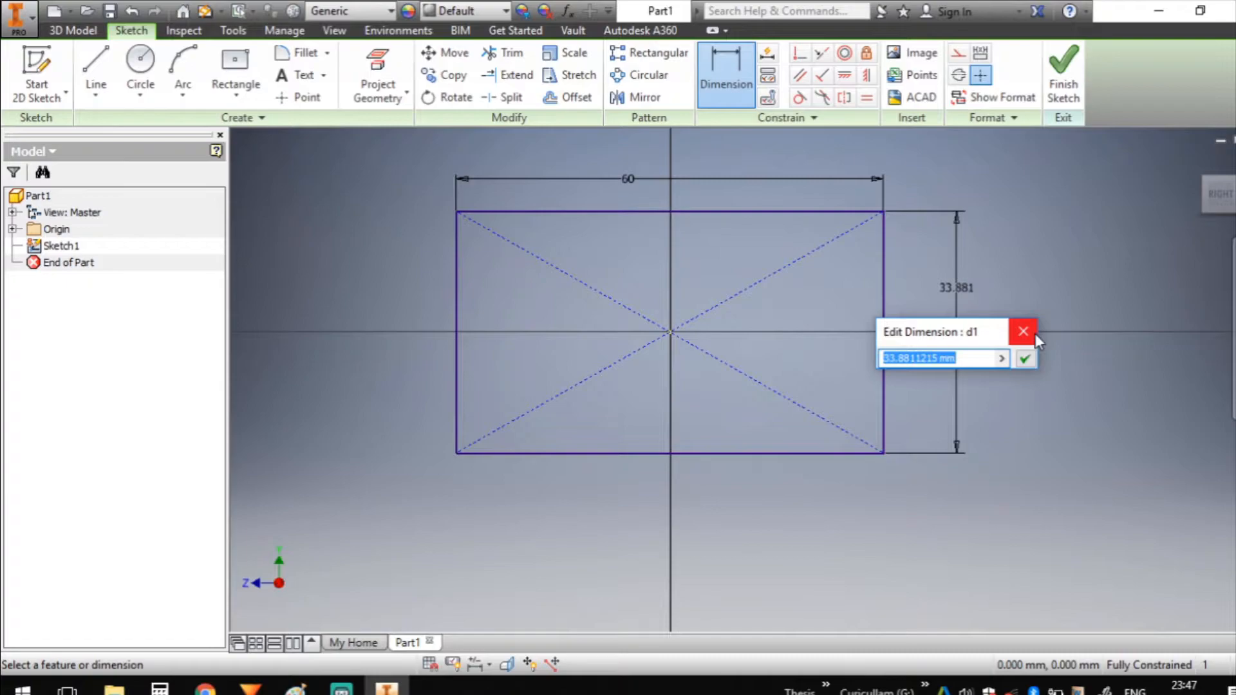
text(40)
key(Return)
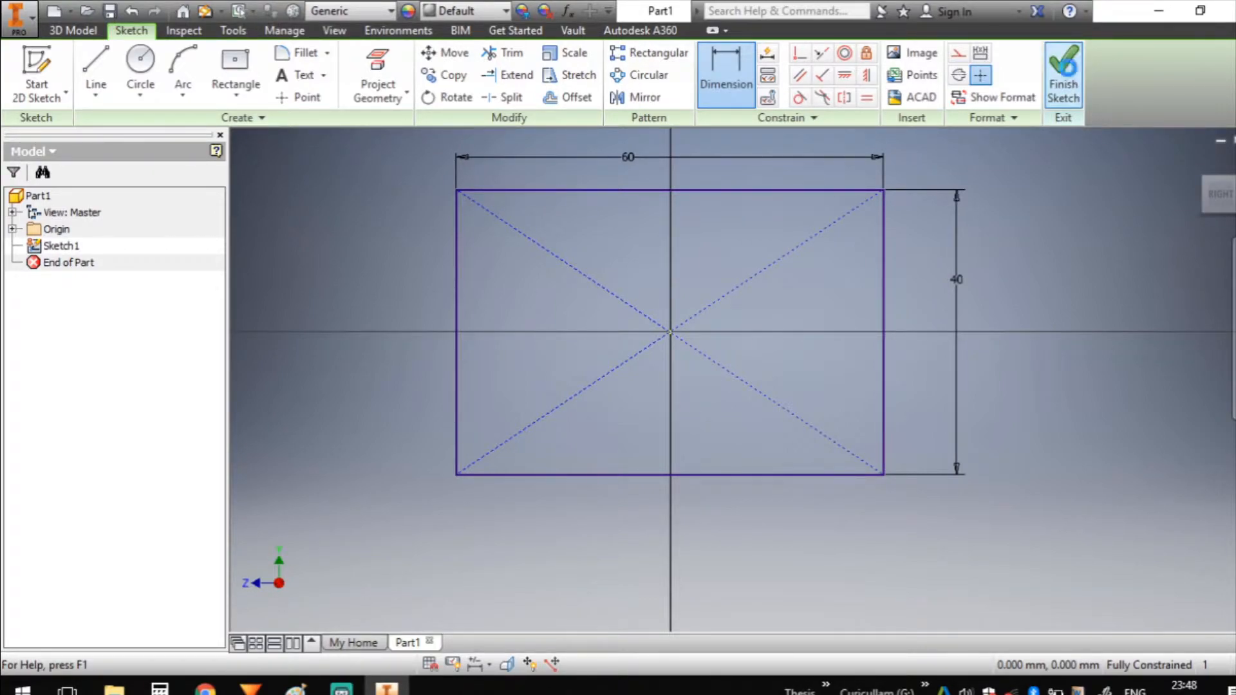
click(1066, 74)
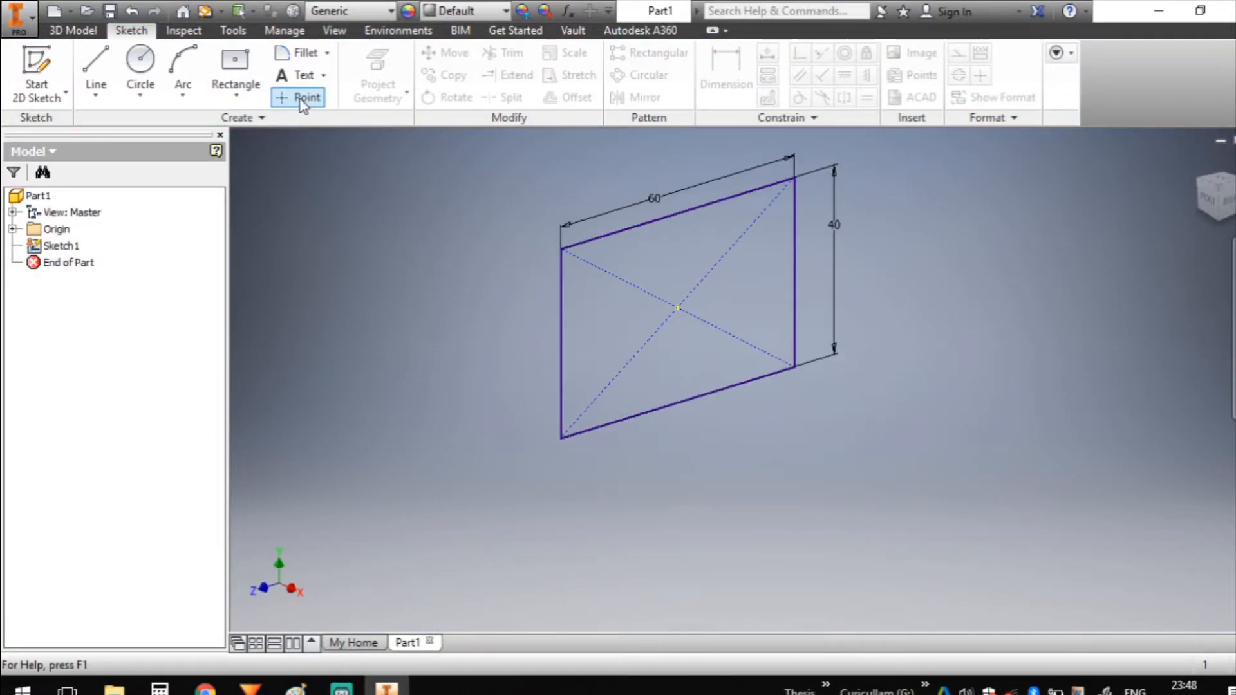
Step: Start extruding the rectangle profile and set the extrusion distance to 50 mm
click(80, 34)
click(95, 69)
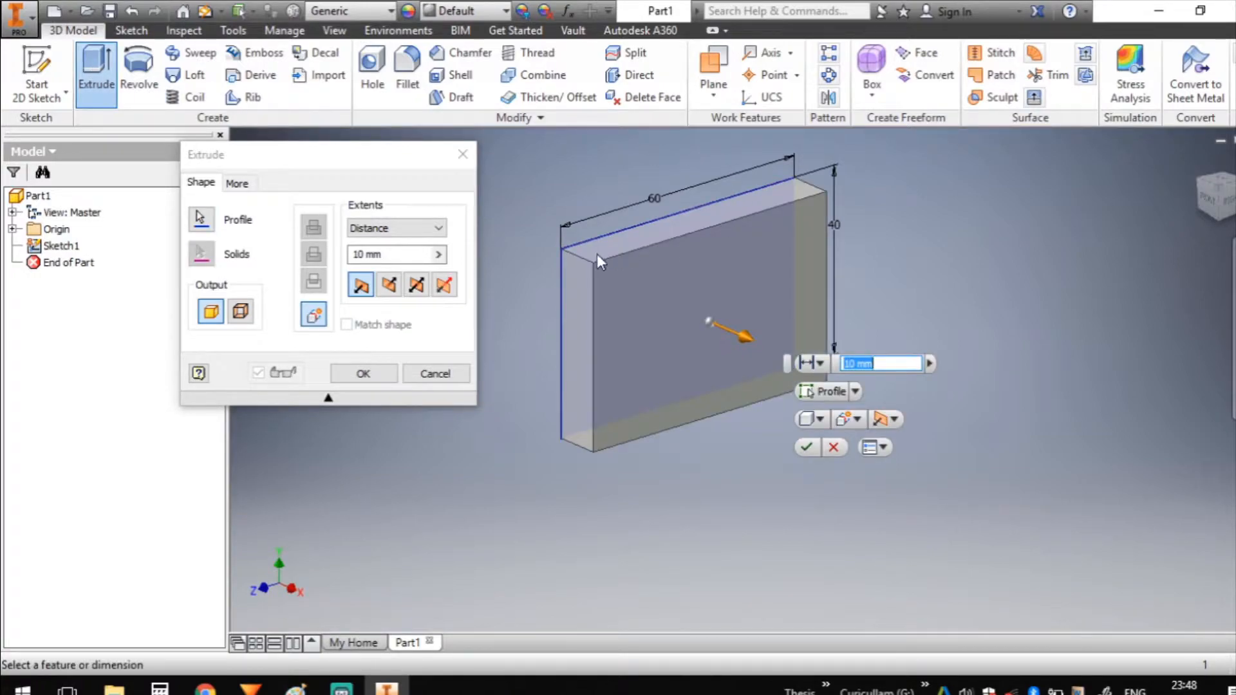
scroll(657, 299, down, 3)
scroll(618, 190, up, 3)
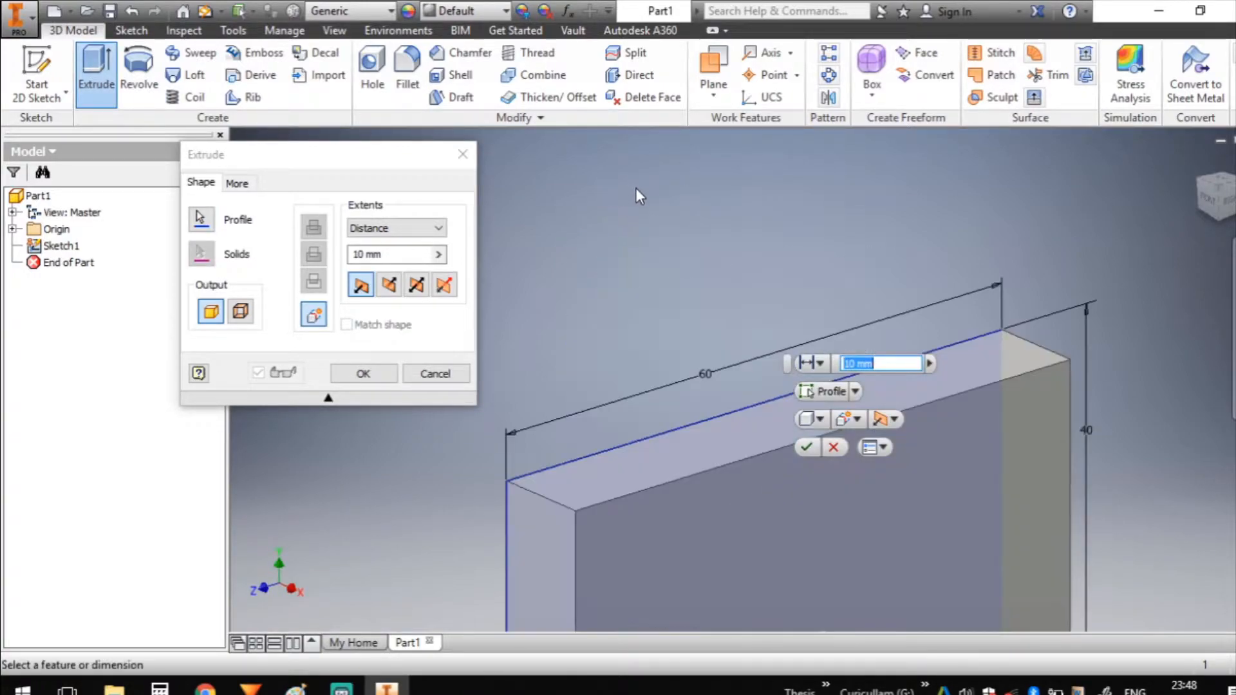
scroll(667, 188, down, 3)
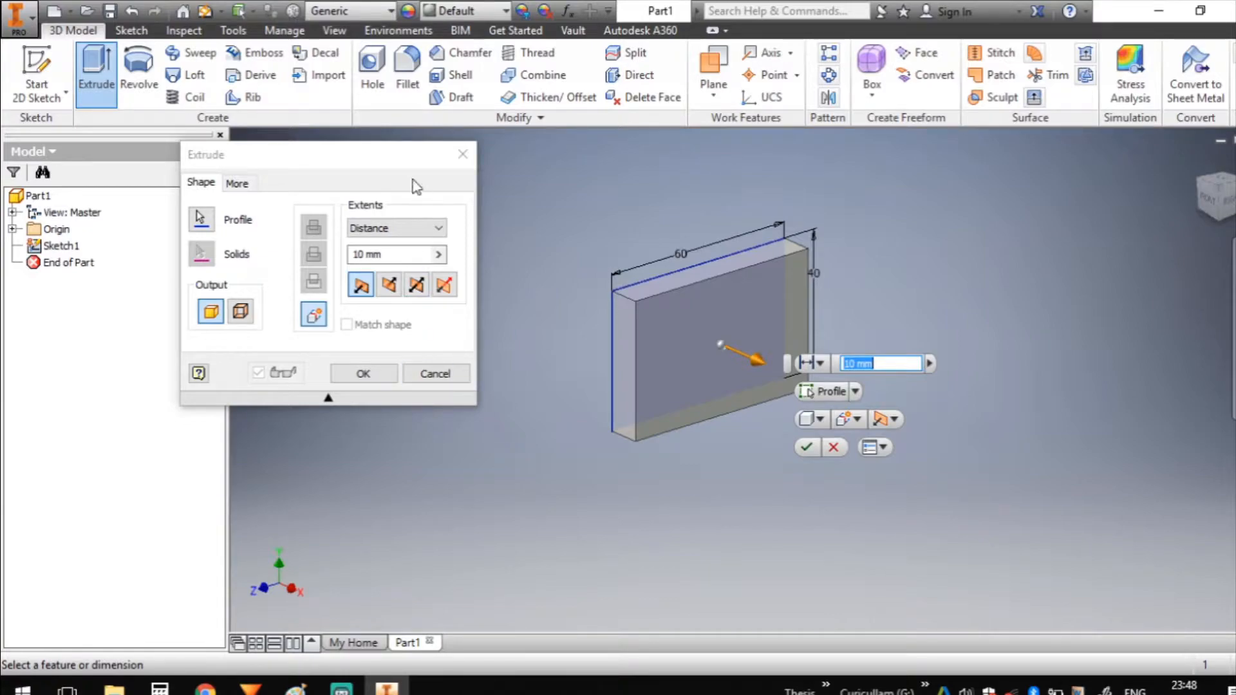
drag(399, 166, 421, 144)
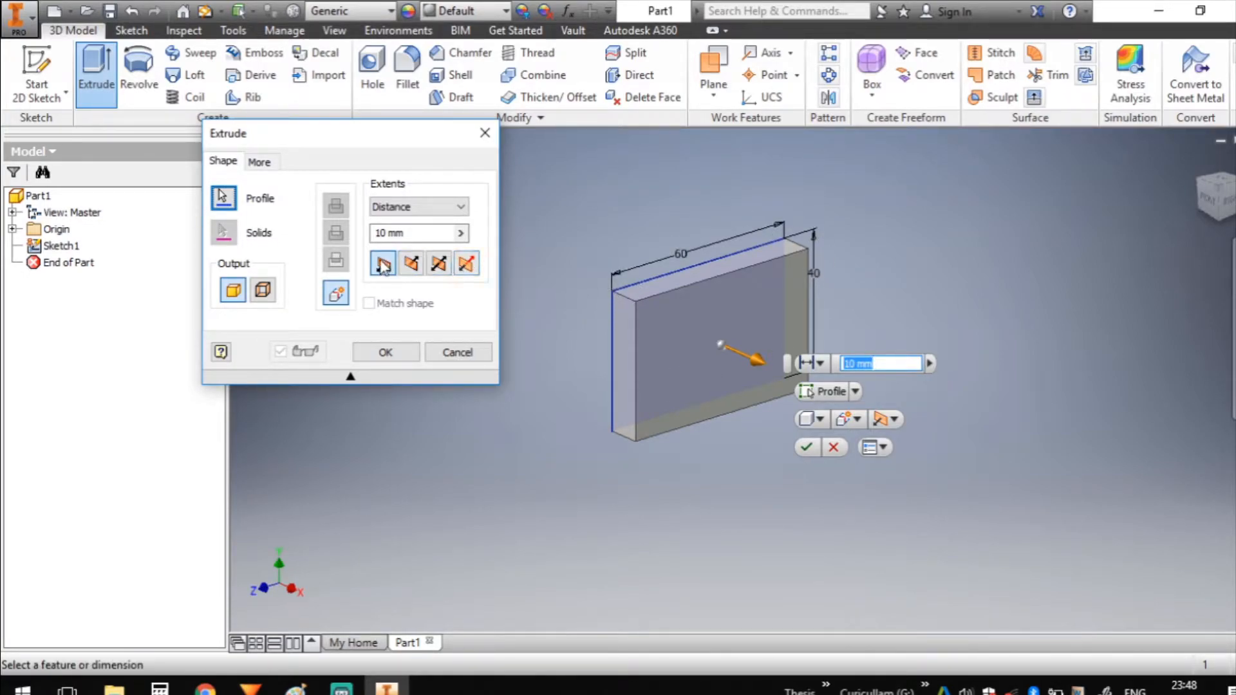
click(427, 232)
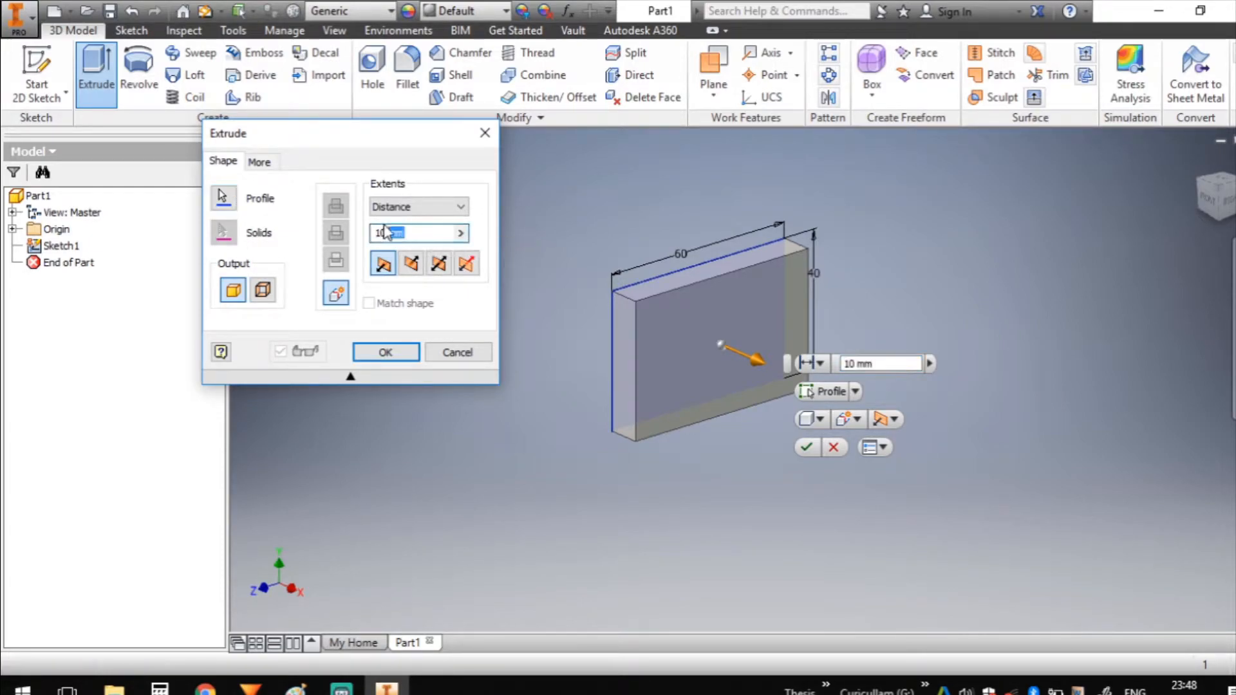
text(50)
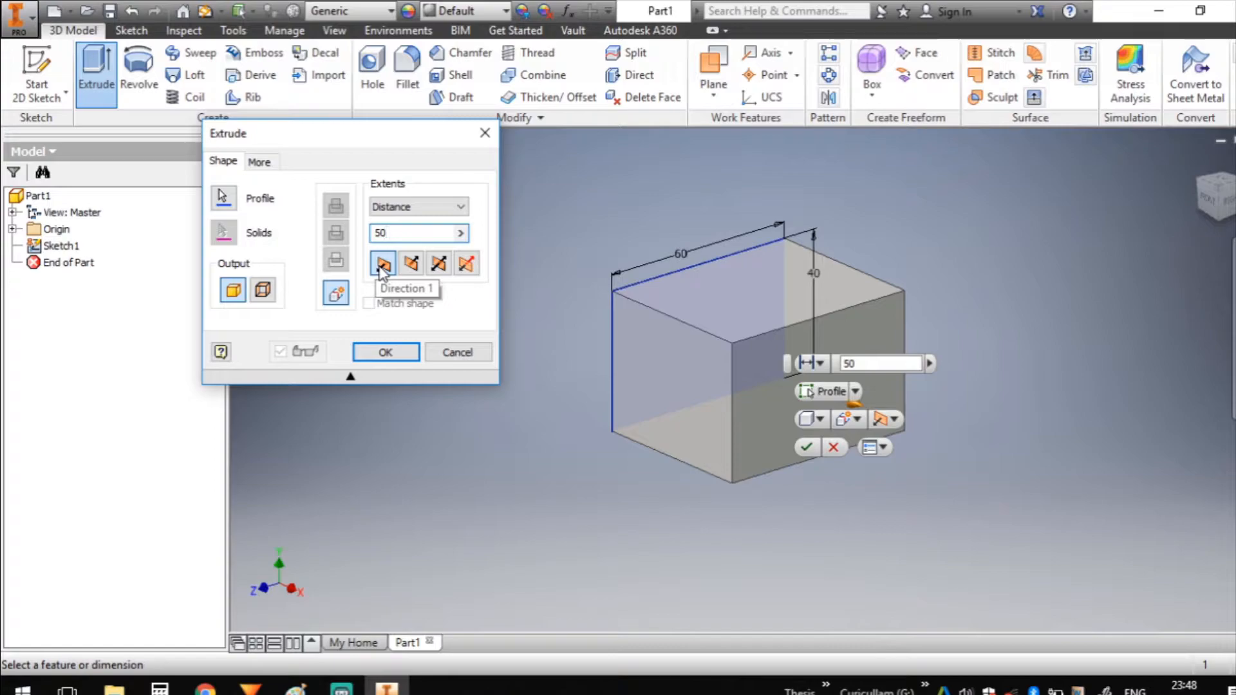
Step: Preview the extrusion in Direction 2, in Direction 1, and symmetrically about the sketch plane
click(413, 264)
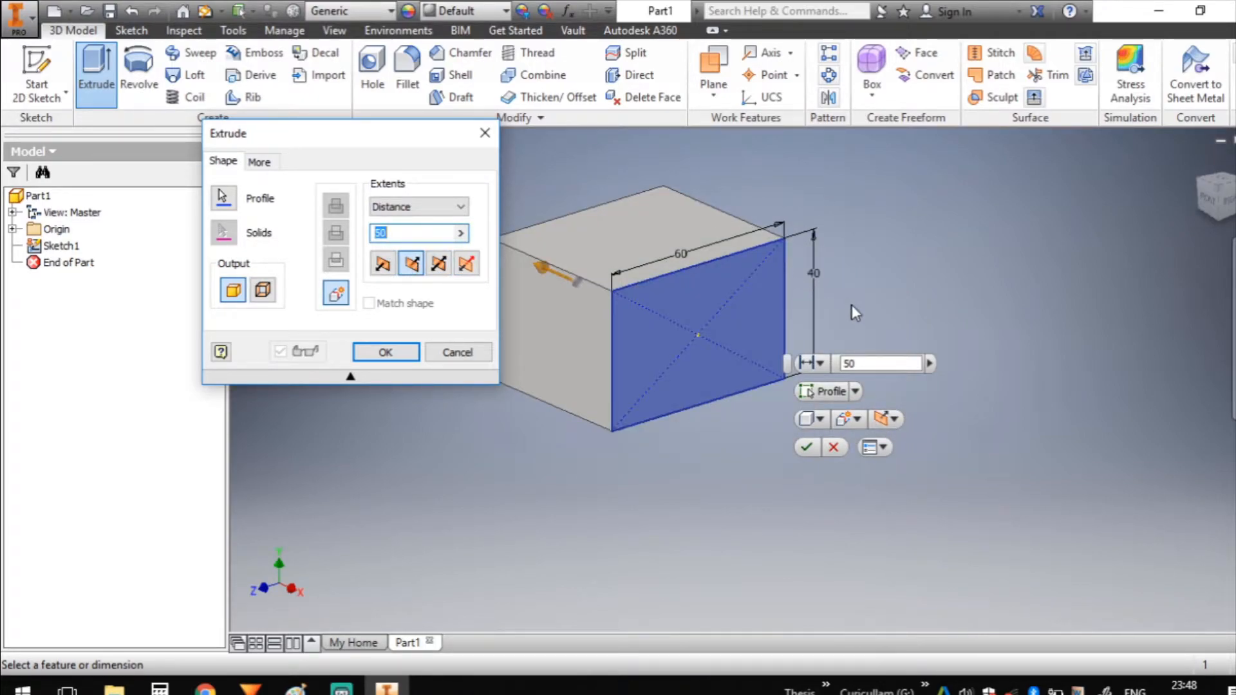
scroll(852, 304, down, 3)
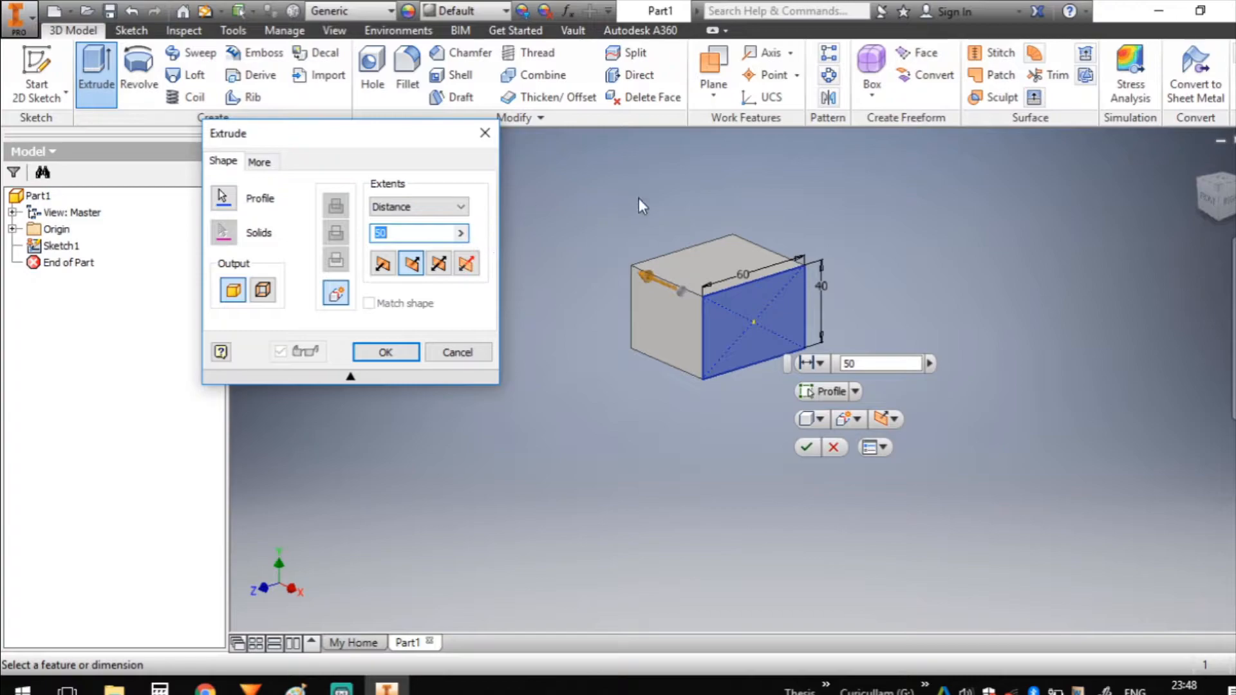
scroll(713, 264, up, 3)
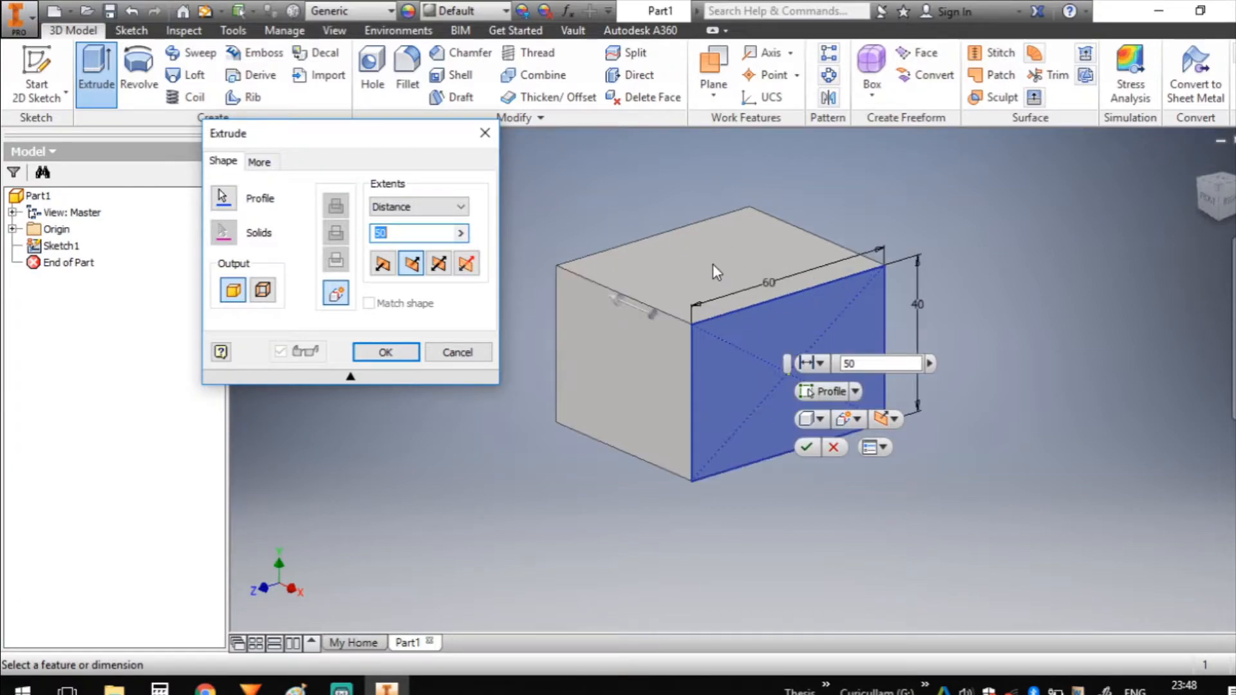
click(385, 264)
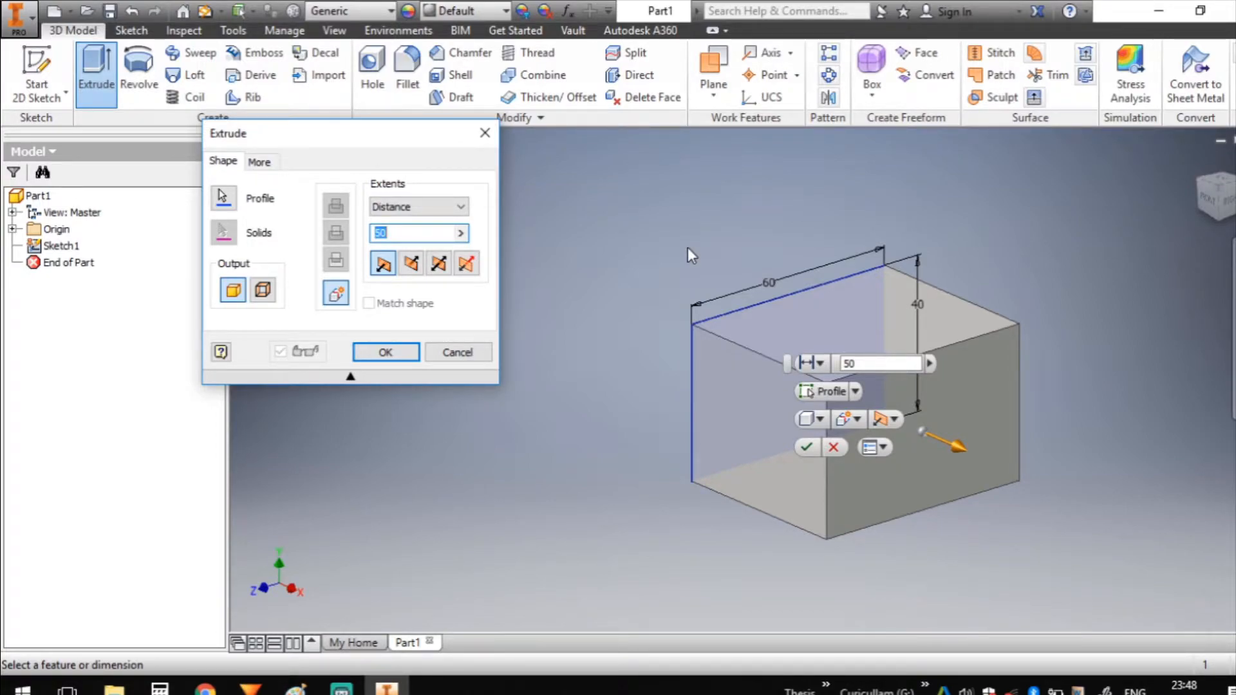
click(411, 264)
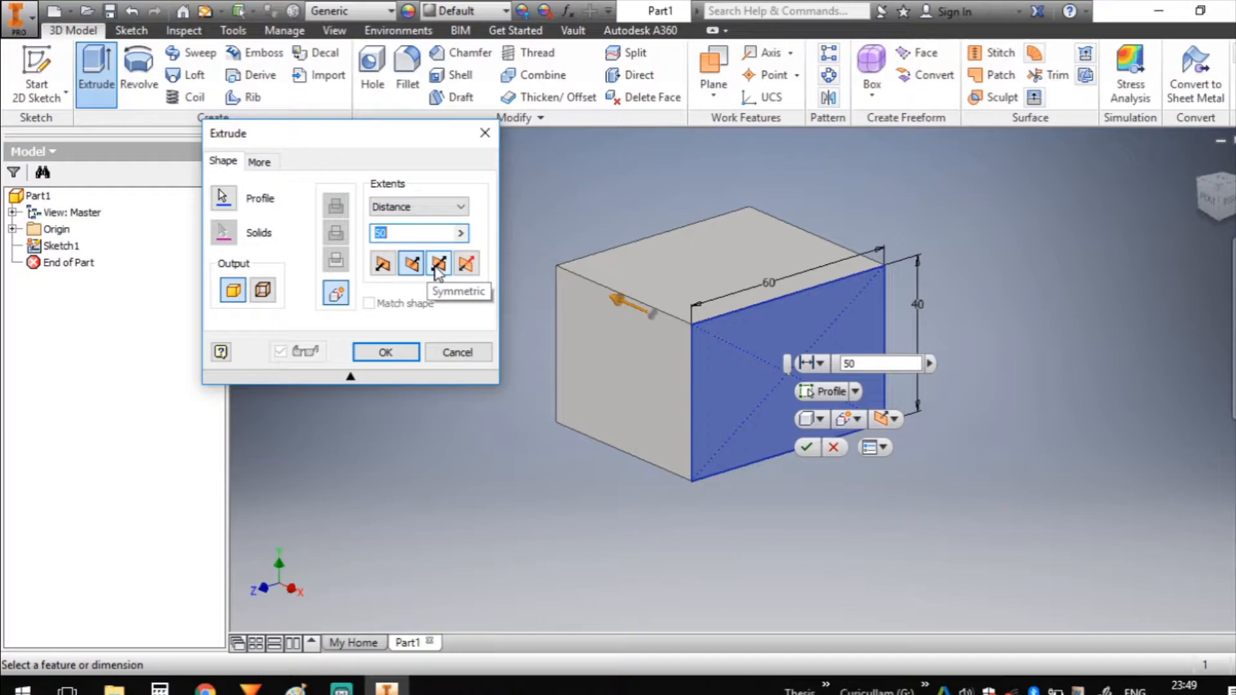
click(440, 271)
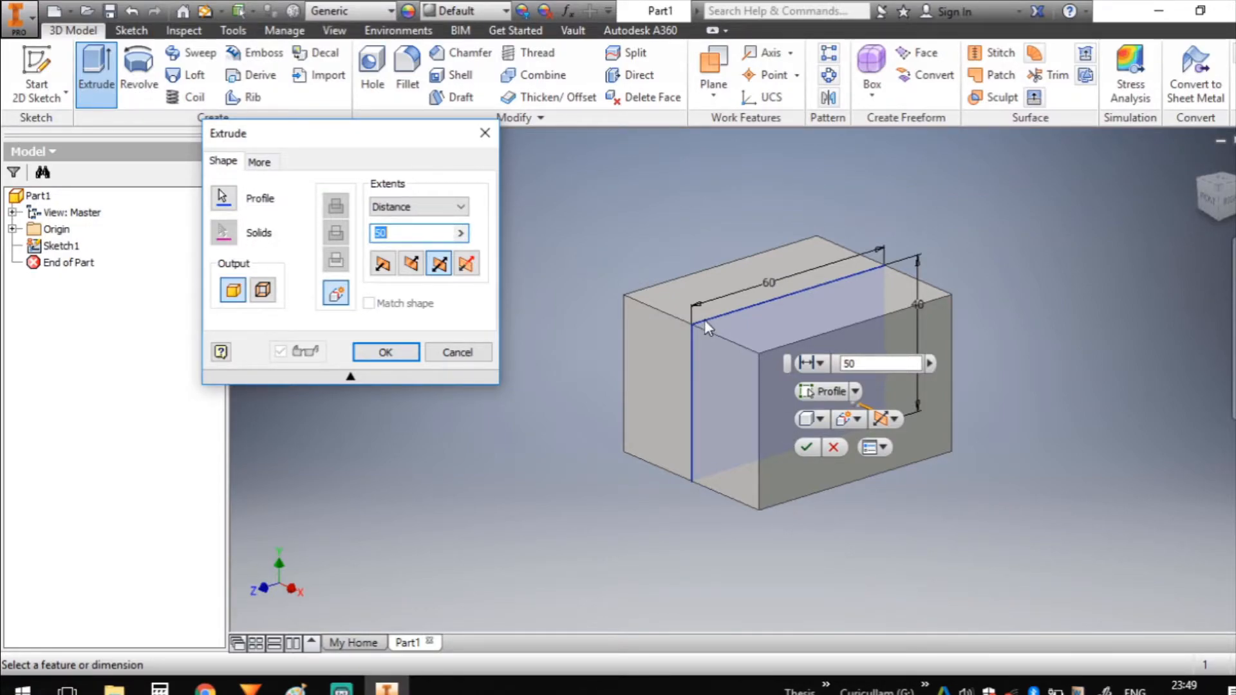
click(861, 363)
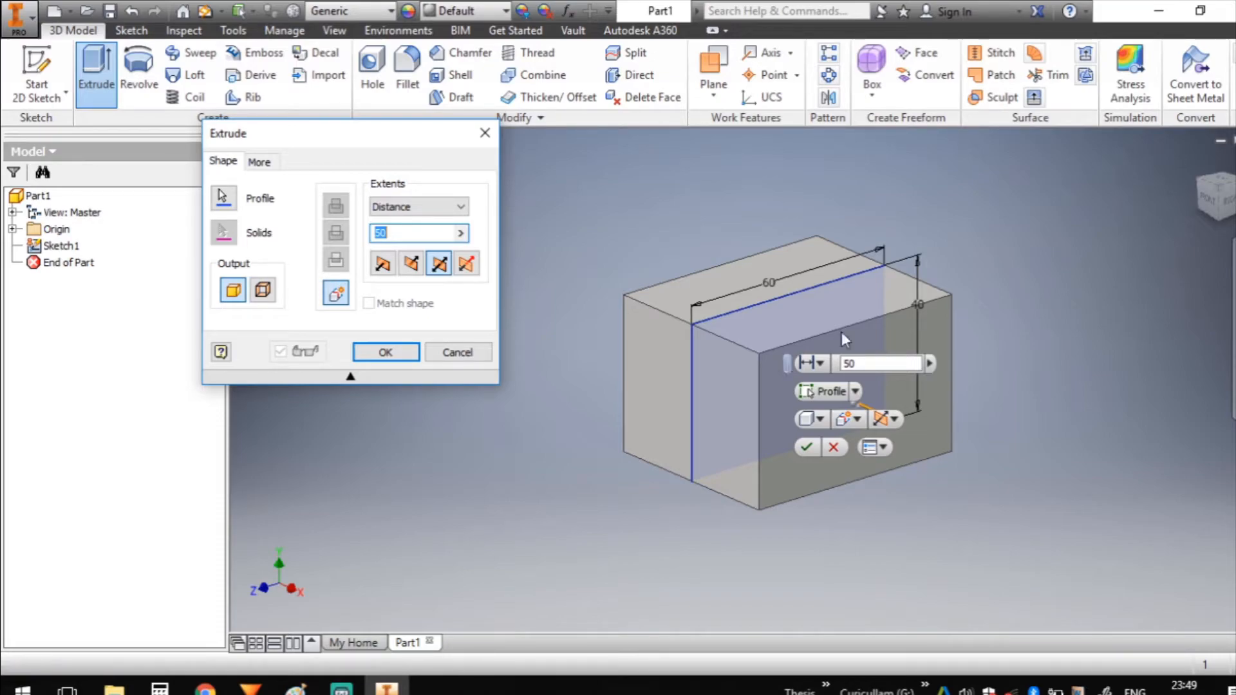
Step: Try an asymmetric extrusion with the second distance set to 30 mm
click(467, 266)
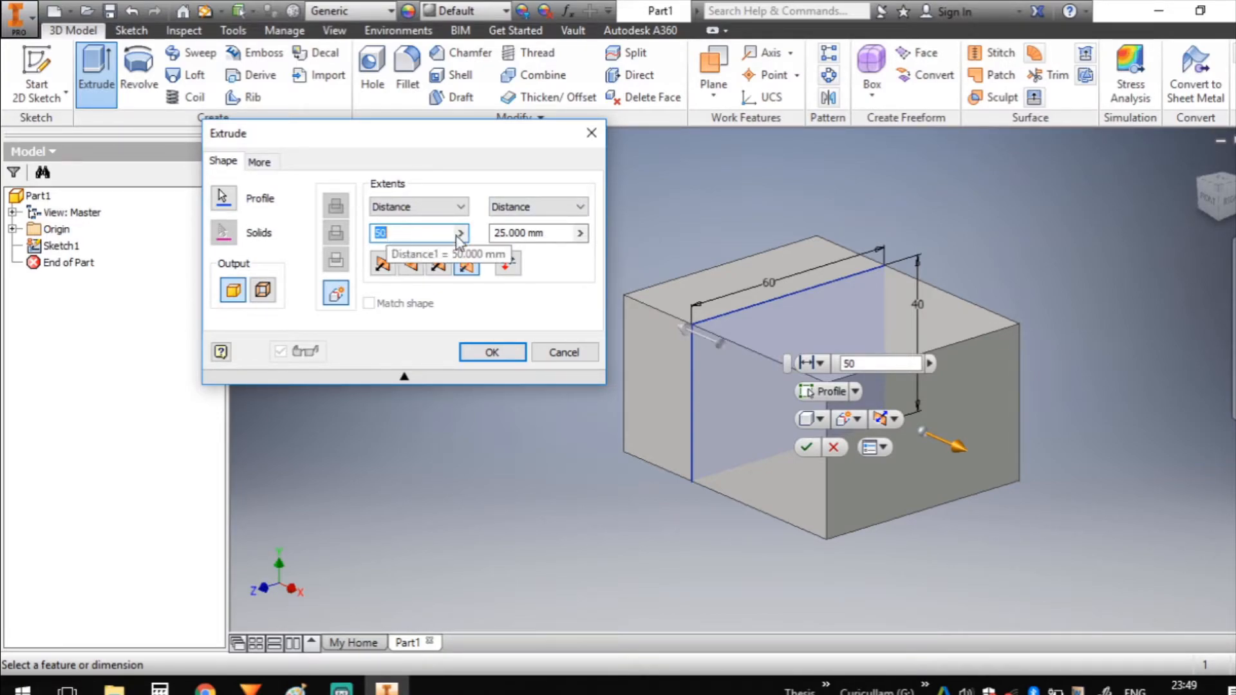
click(549, 232)
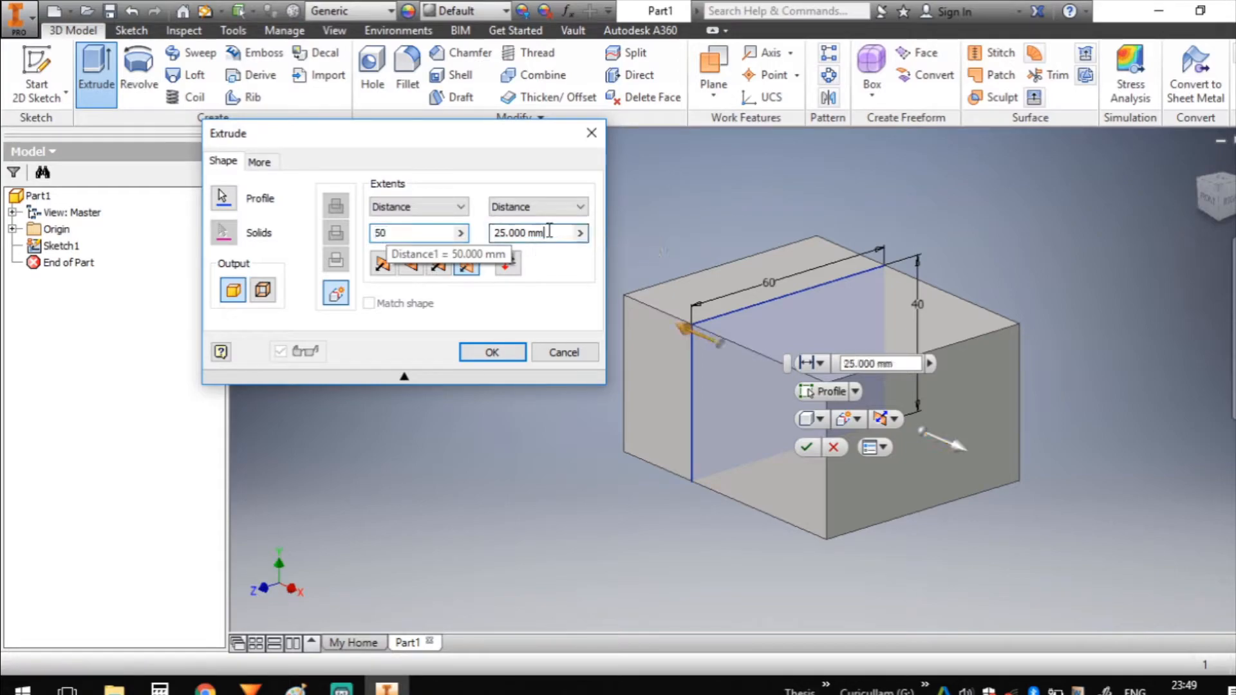
click(405, 233)
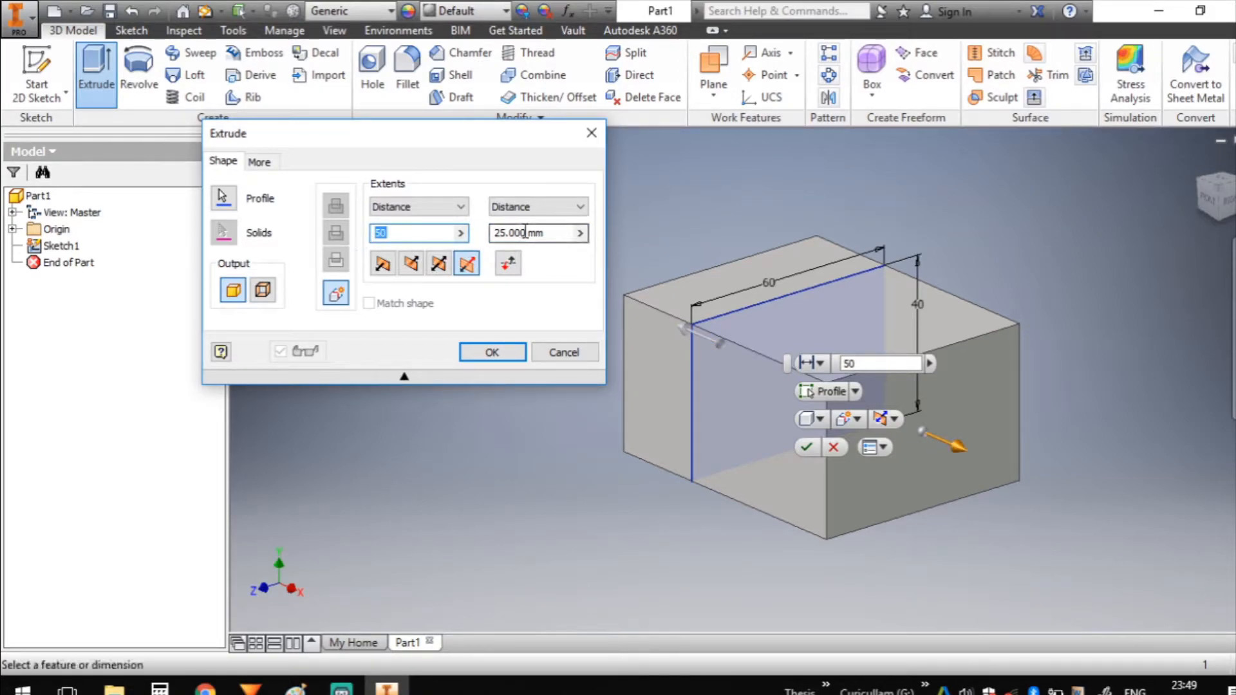
drag(552, 232, 481, 234)
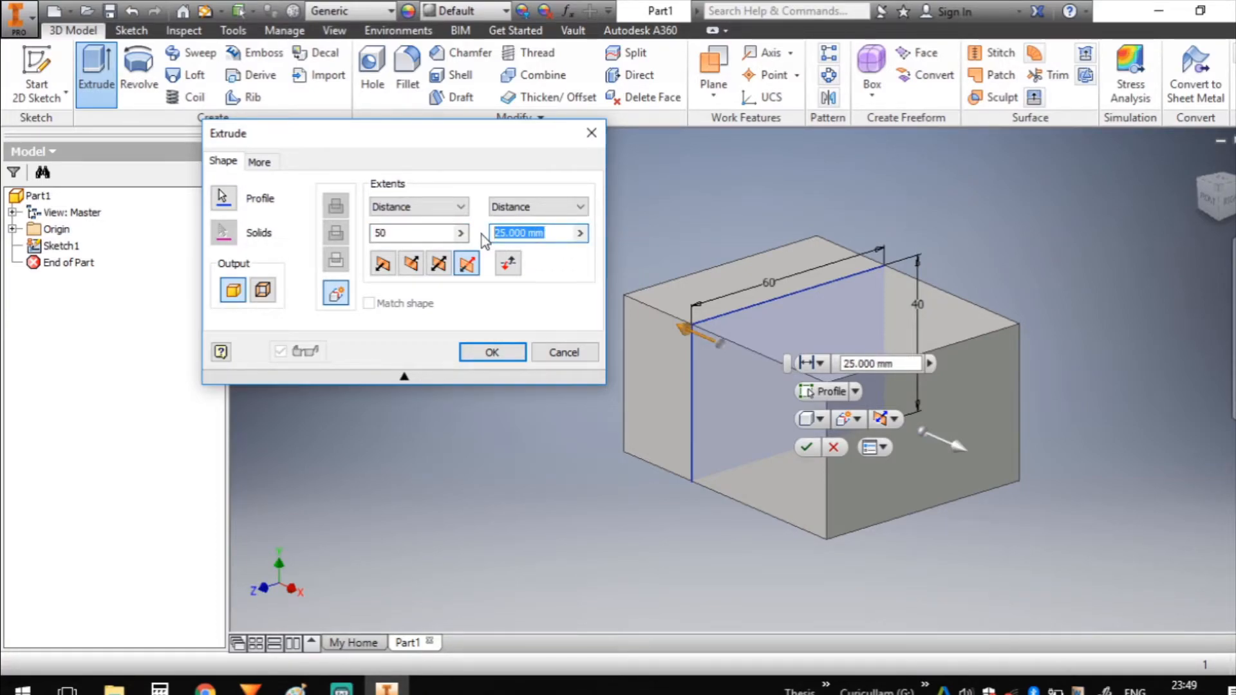
text(30)
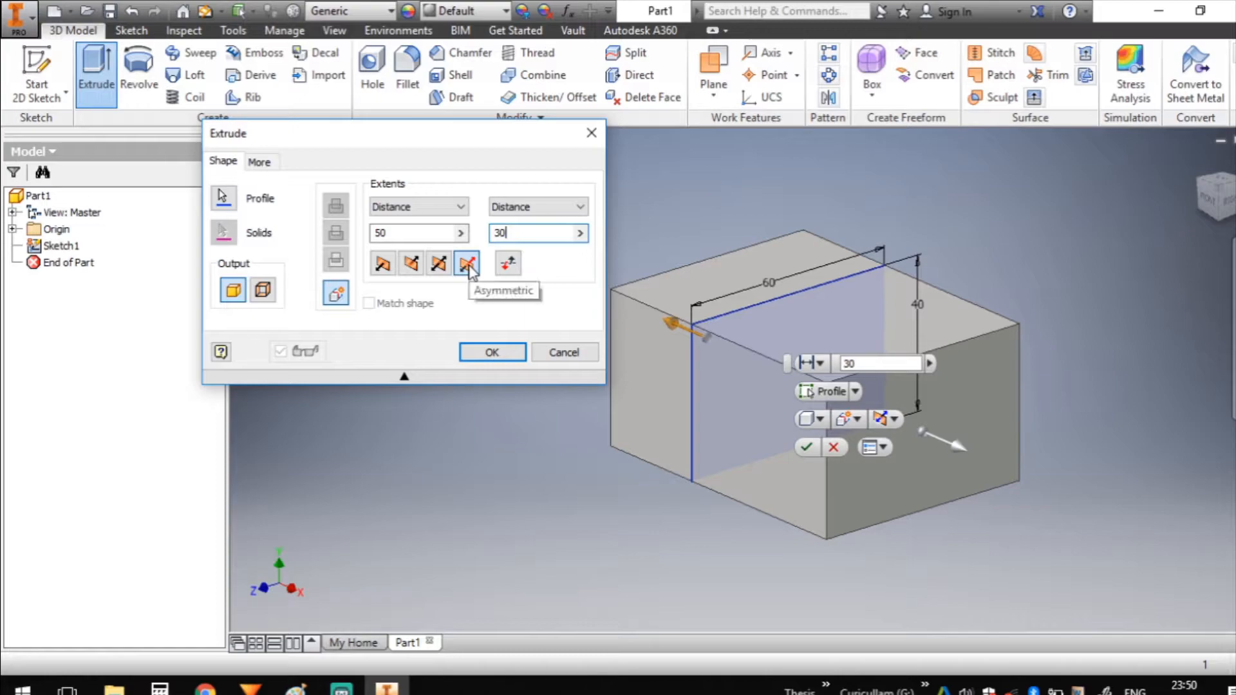
Step: Set the extrusion direction to Symmetric about the sketch plane and create the solid block
click(437, 264)
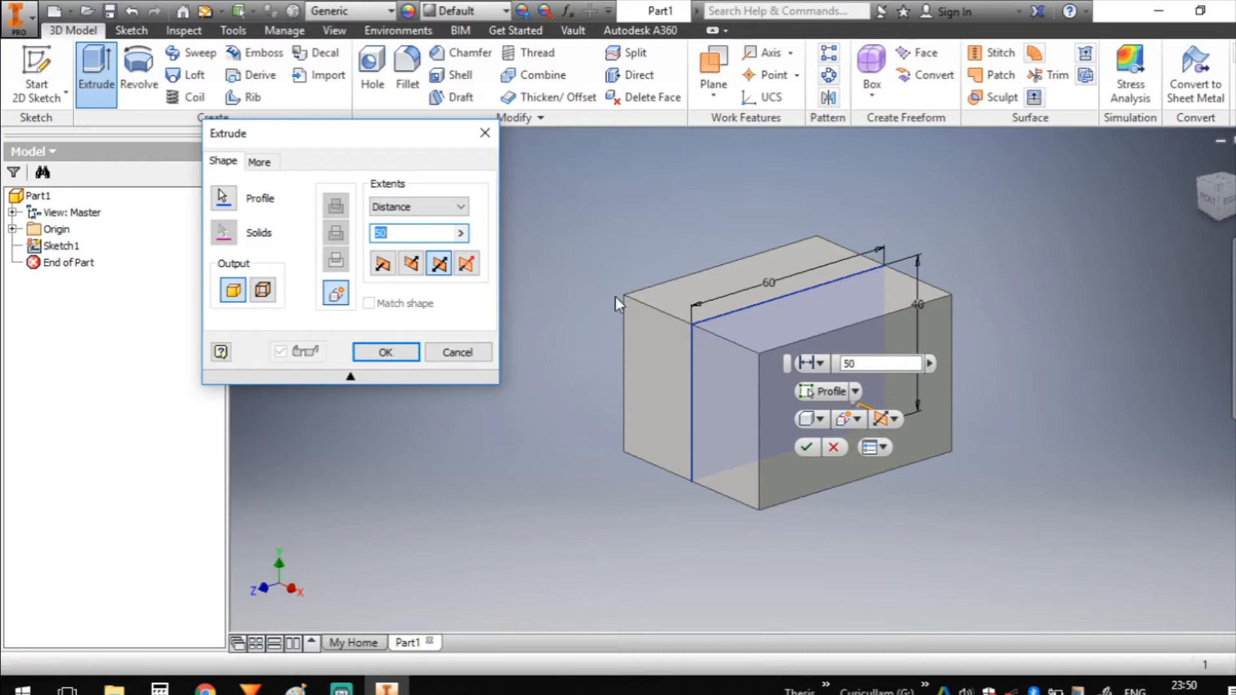
click(386, 354)
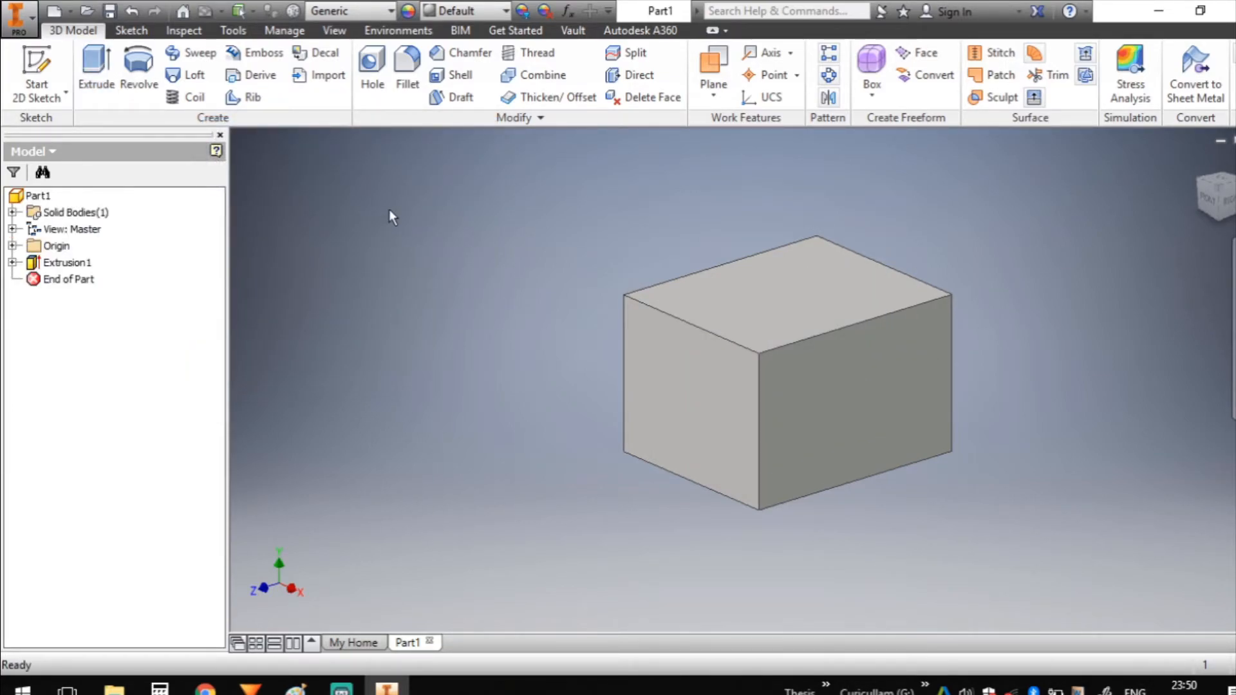
Step: Start a new sketch on the right face of the block
scroll(315, 285, down, 3)
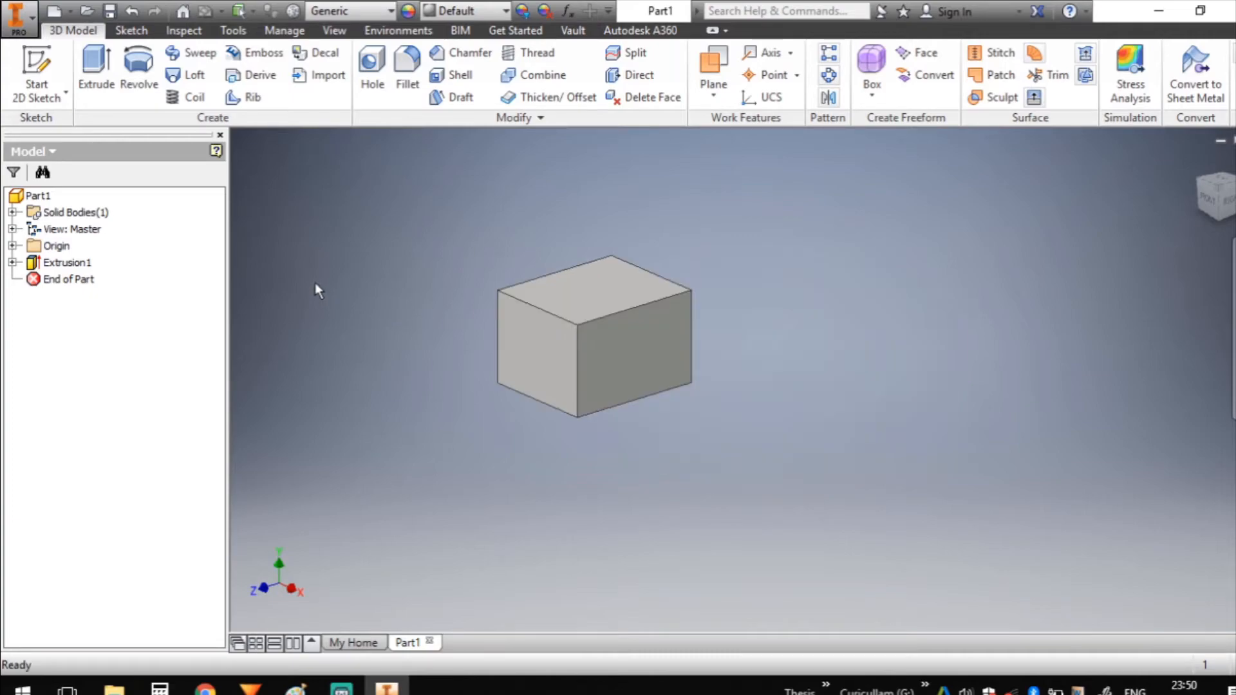
scroll(546, 364, up, 2)
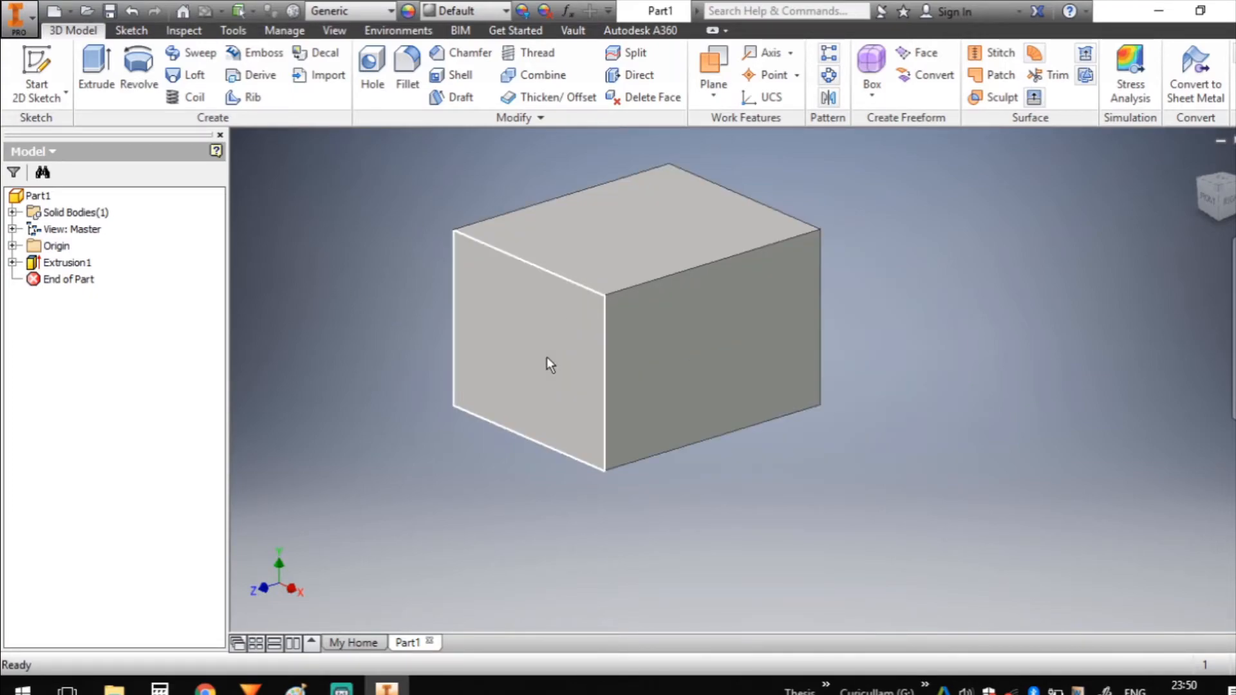
click(655, 345)
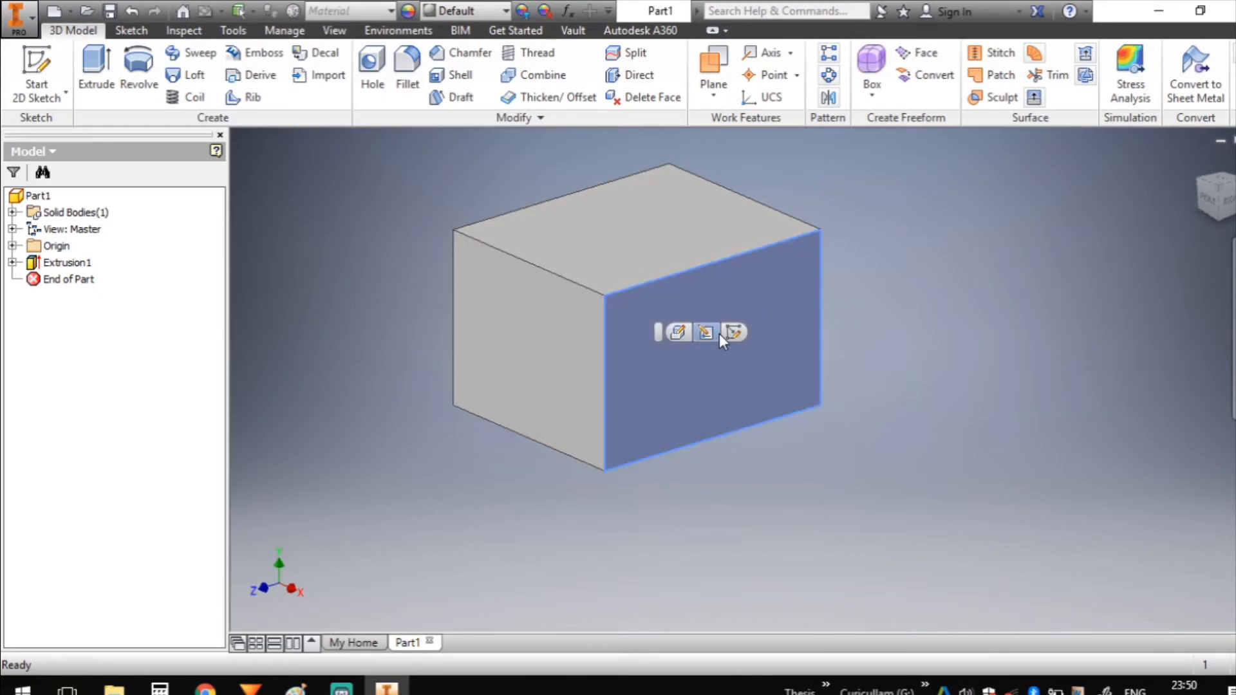
right_click(751, 304)
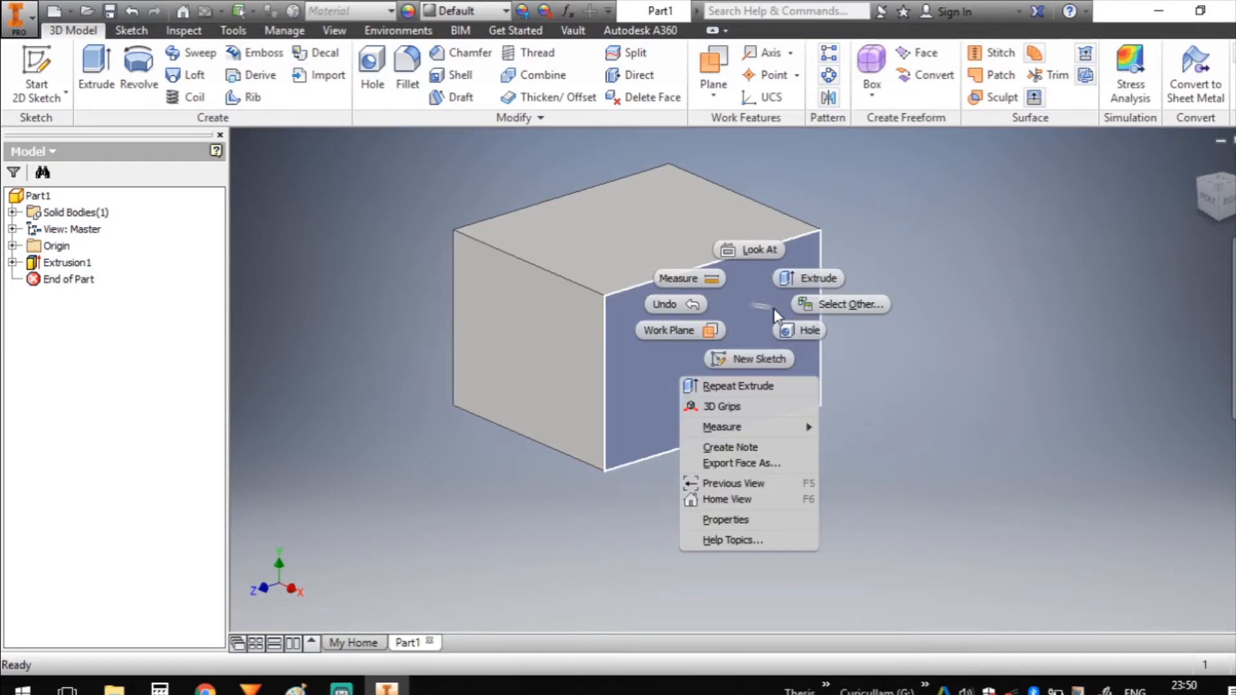
click(757, 358)
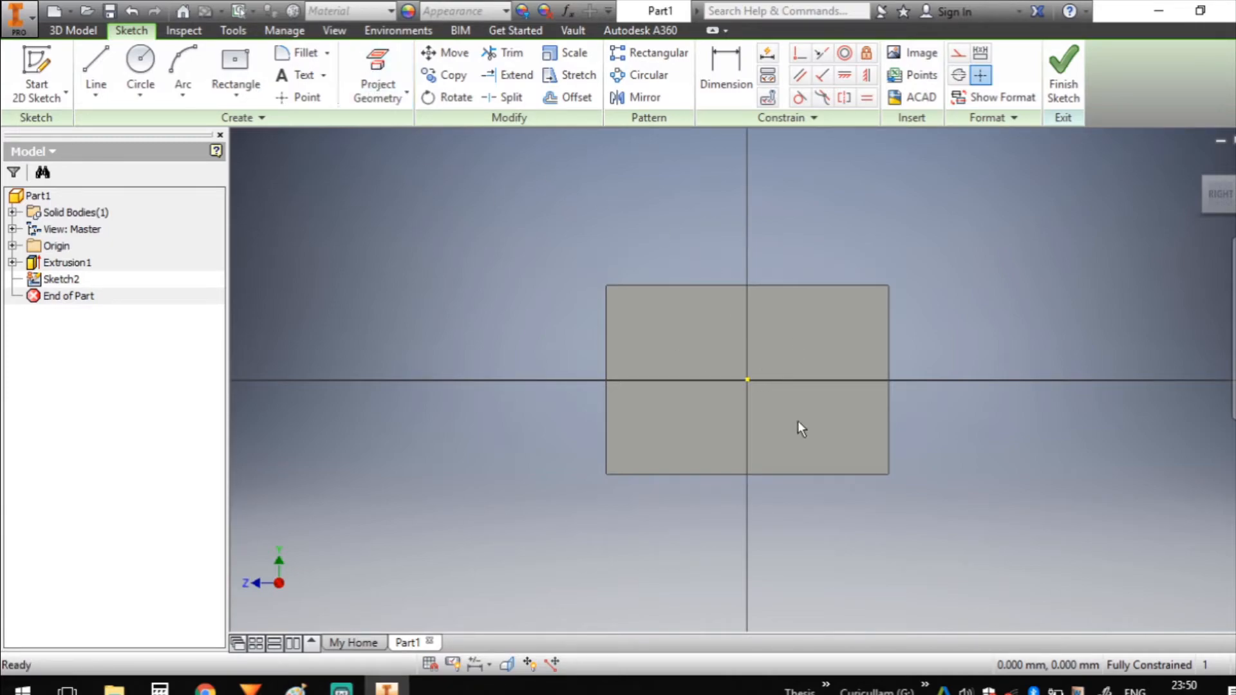
Step: Sketch a circle about 24 mm in diameter, centered on the origin point in the middle of the block's face
click(142, 62)
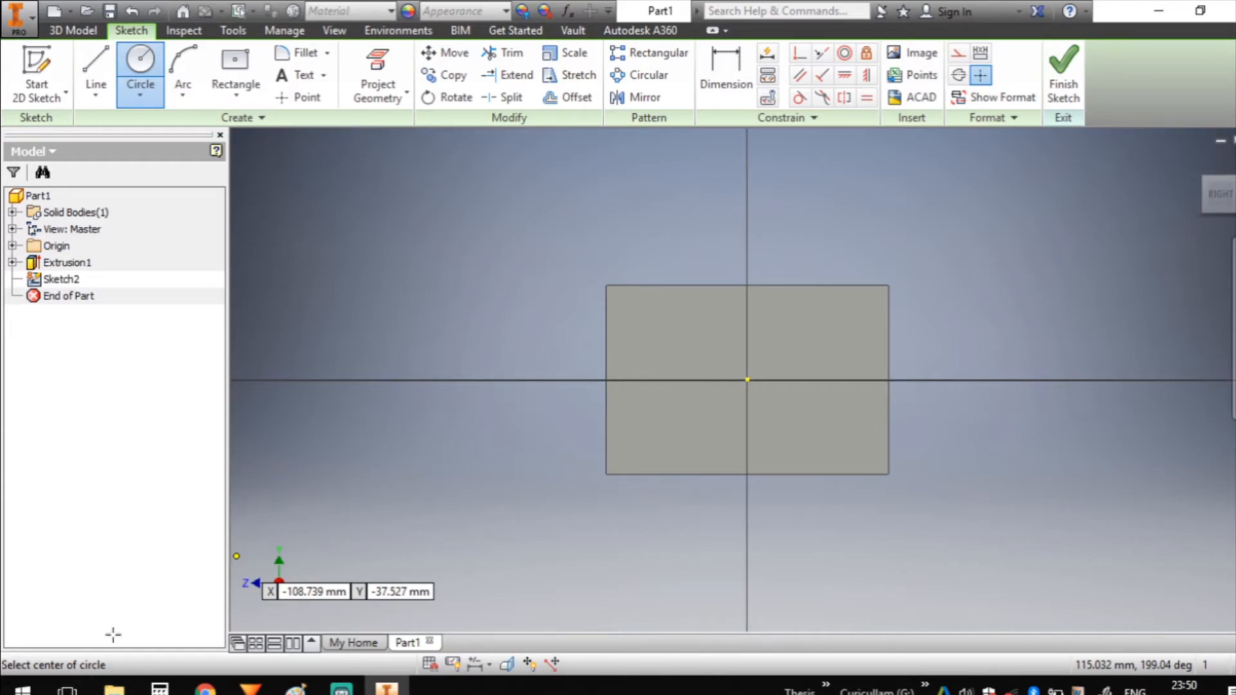
scroll(746, 377, down, 2)
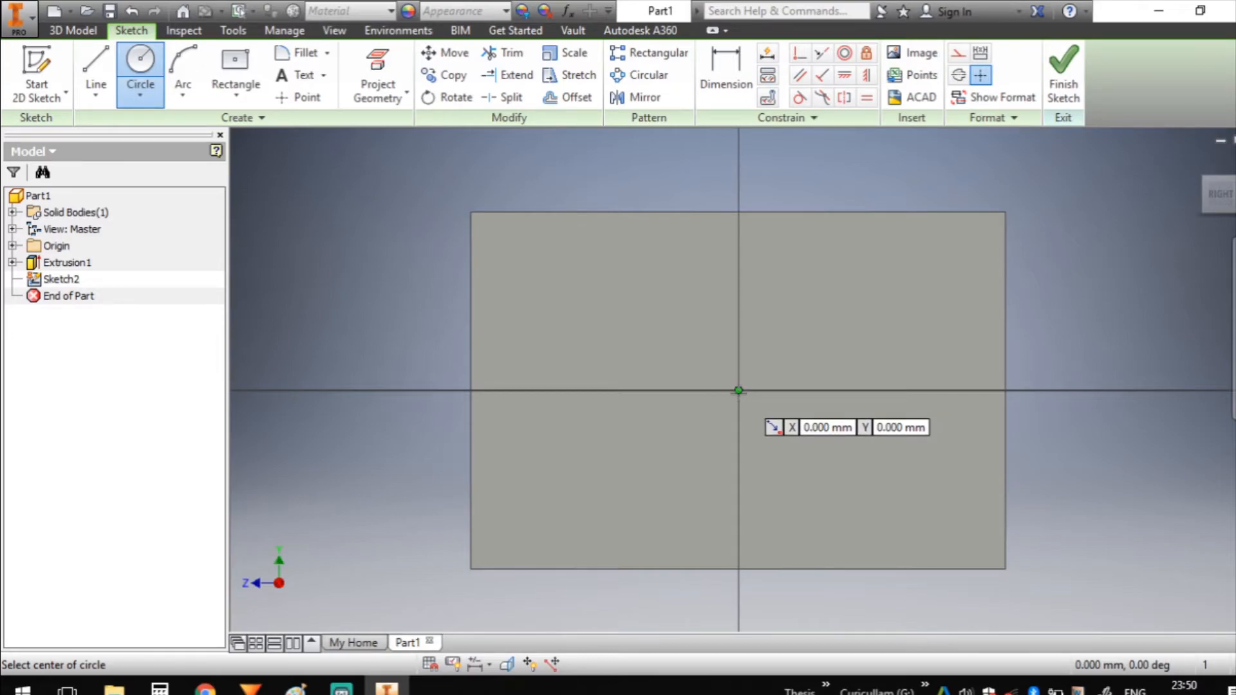
click(738, 390)
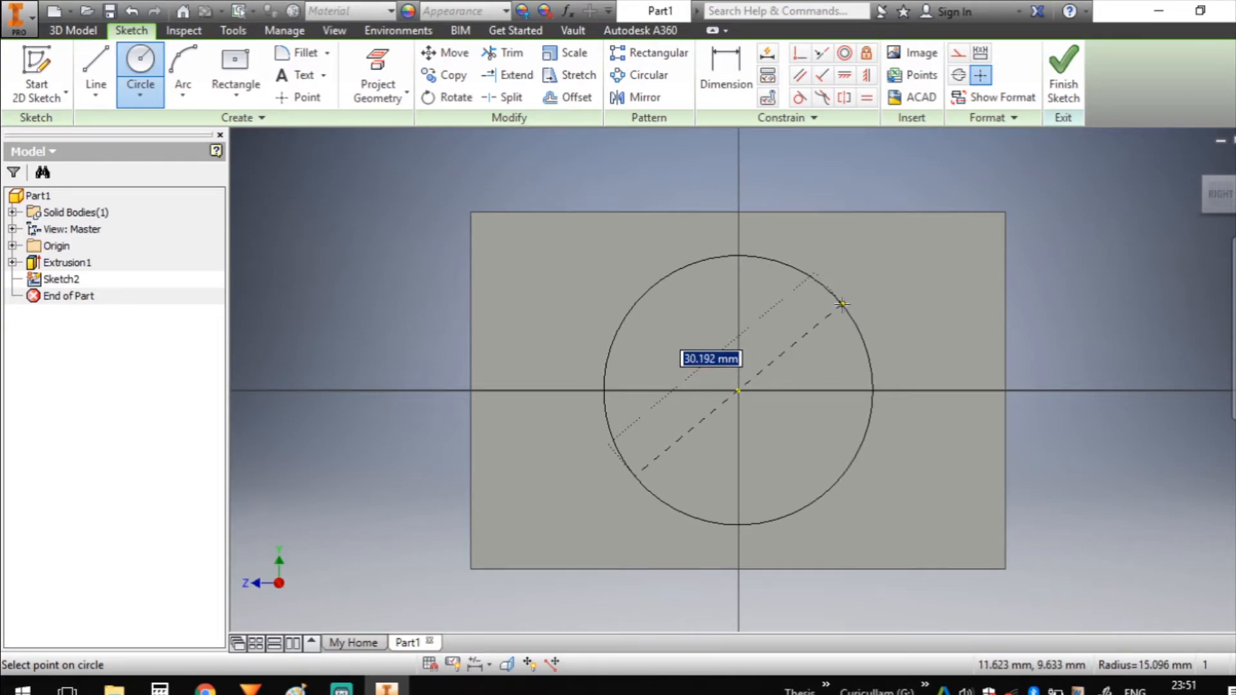
click(845, 391)
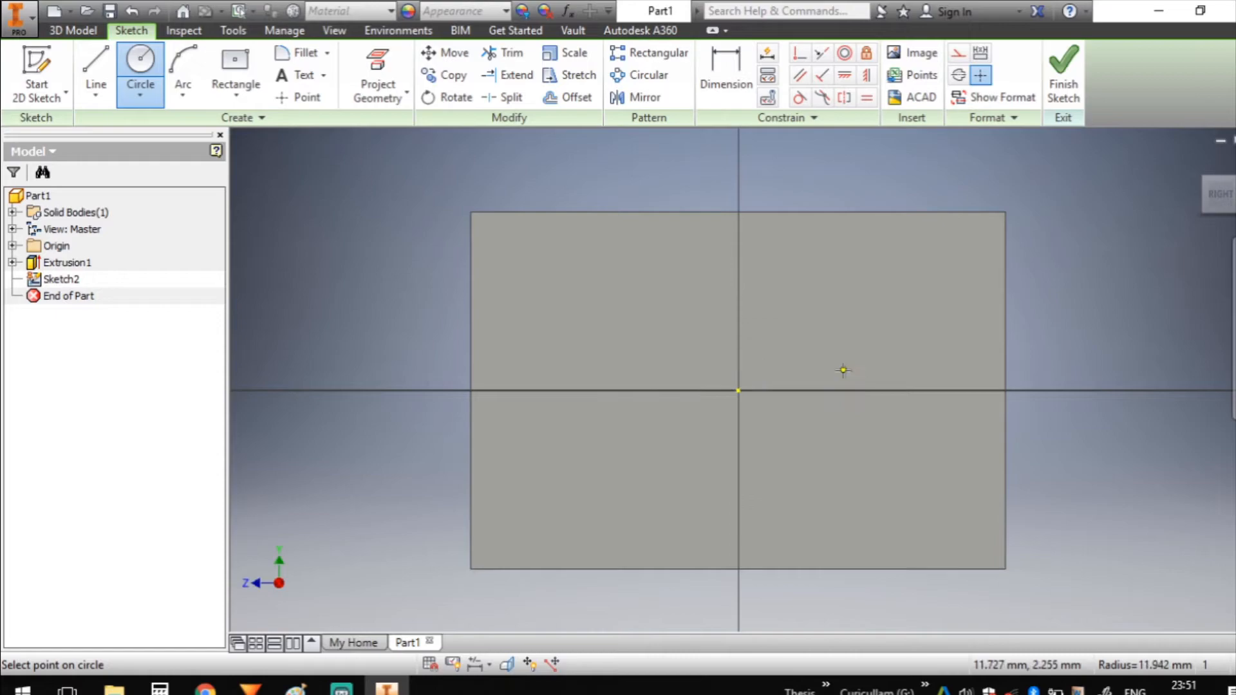
Step: Dimension the circle's diameter to 20 mm and finish the sketch
click(723, 67)
click(787, 296)
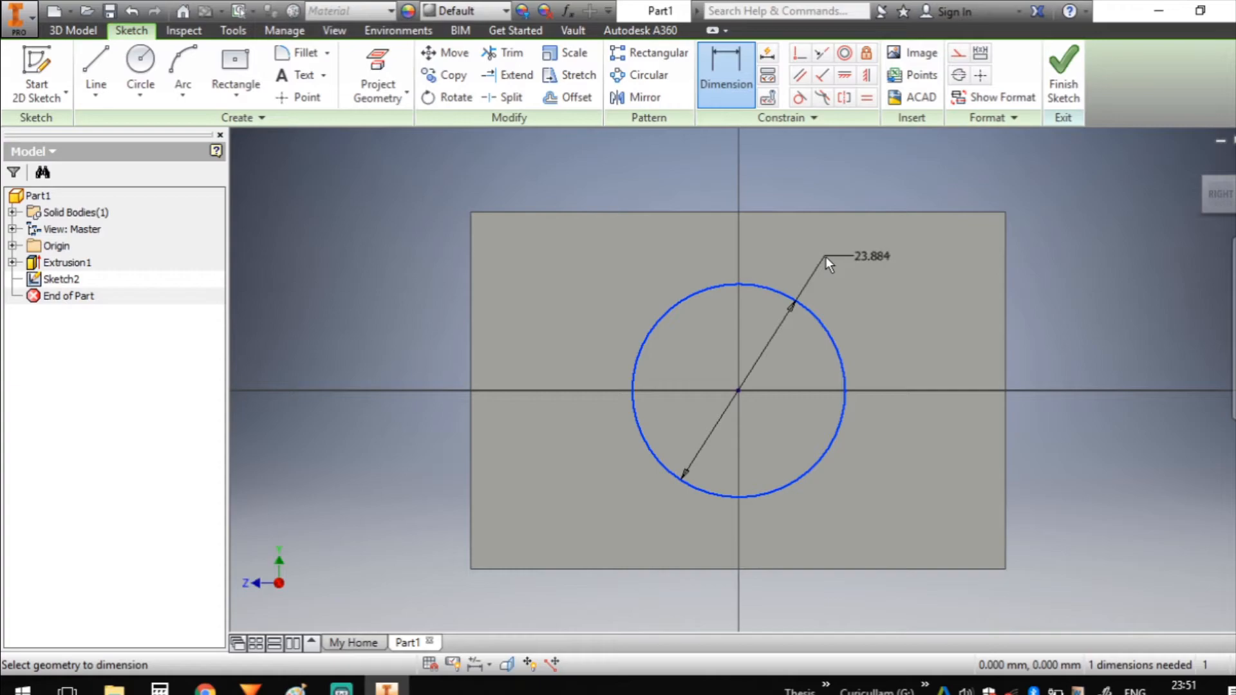
click(826, 257)
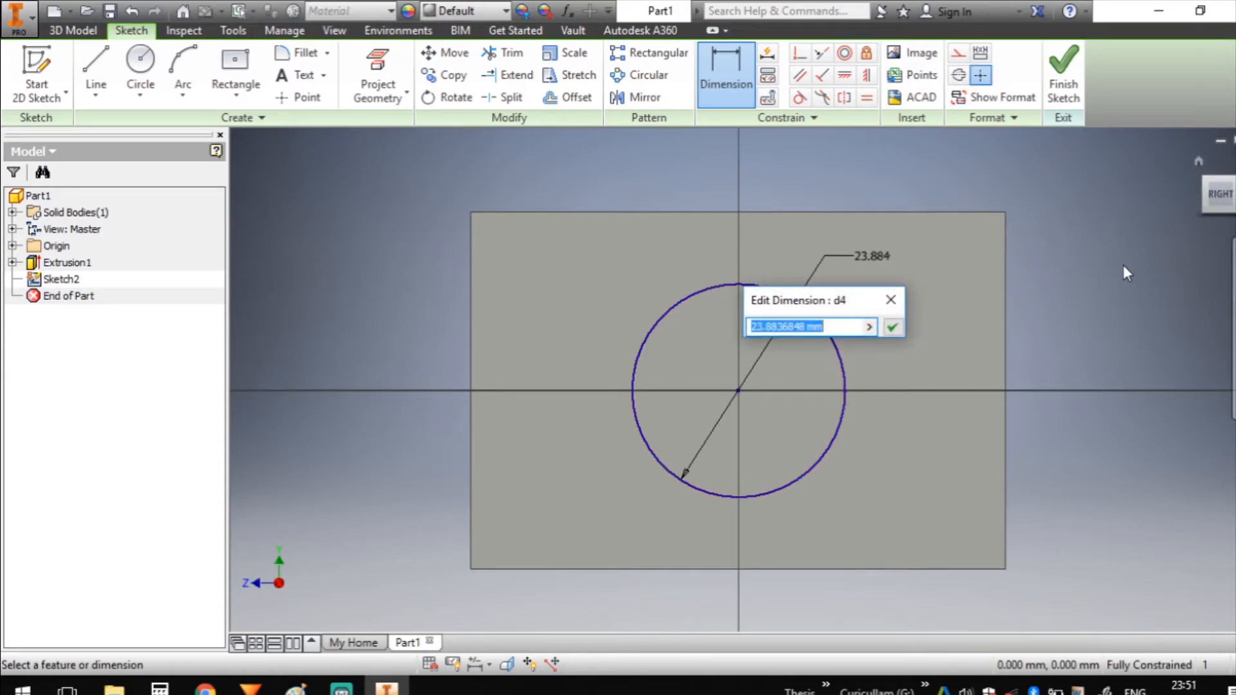
text(30)
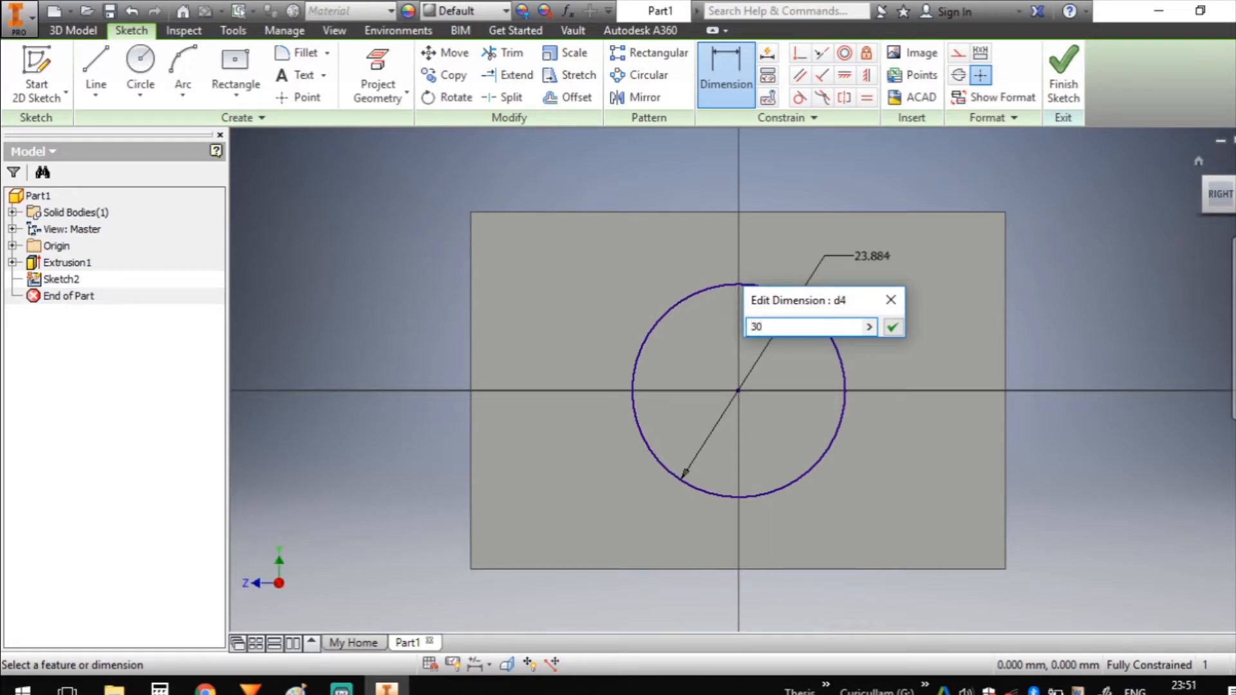
key(BackSpace)
key(BackSpace)
text(20)
key(Return)
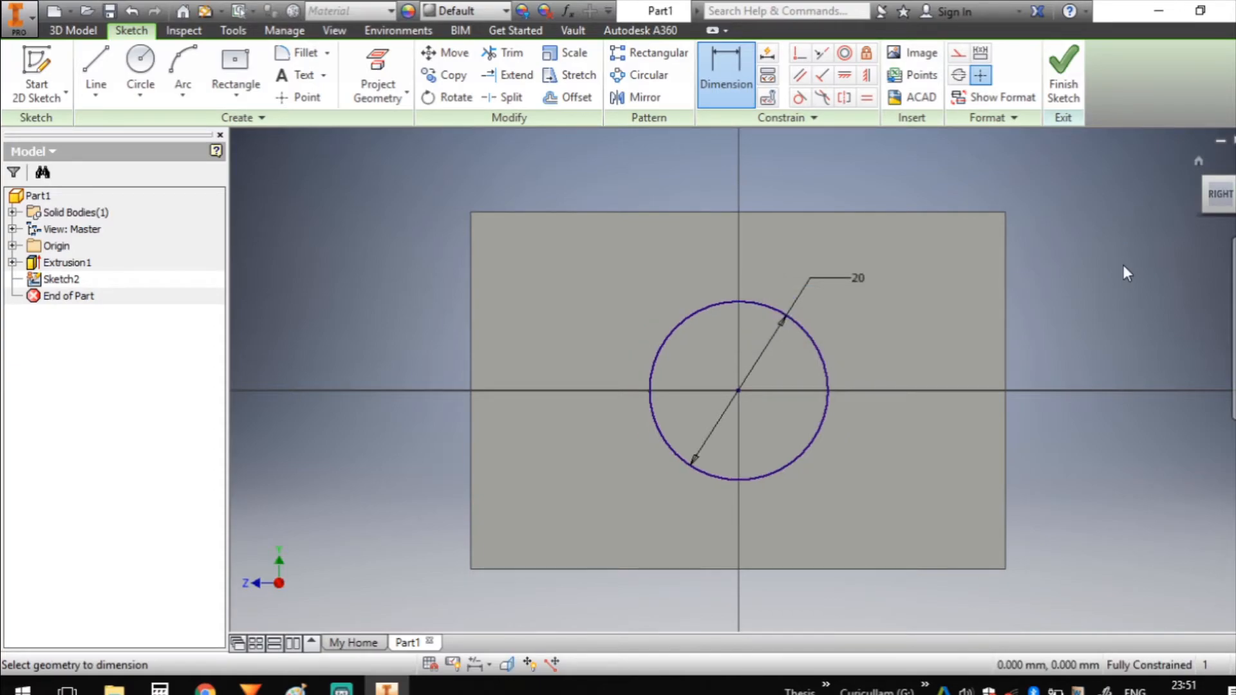
click(1063, 74)
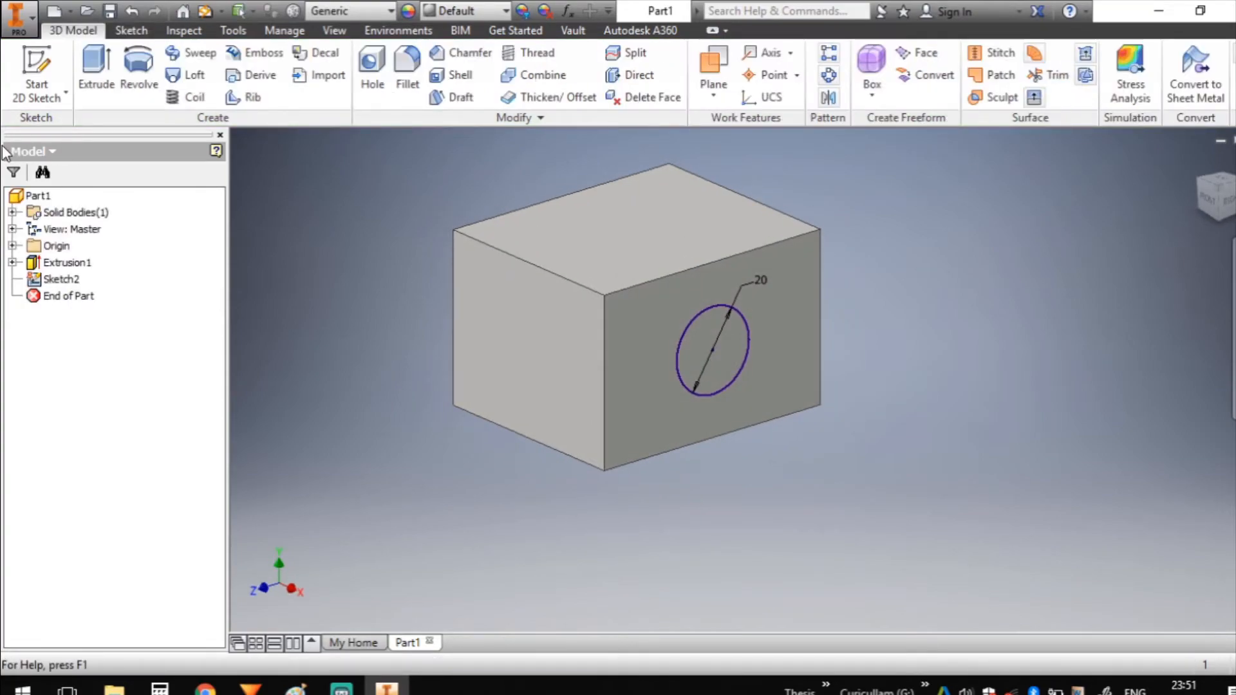
Step: Extrude the circle 50 mm in Direction 2 to cut a hole into the block
click(98, 65)
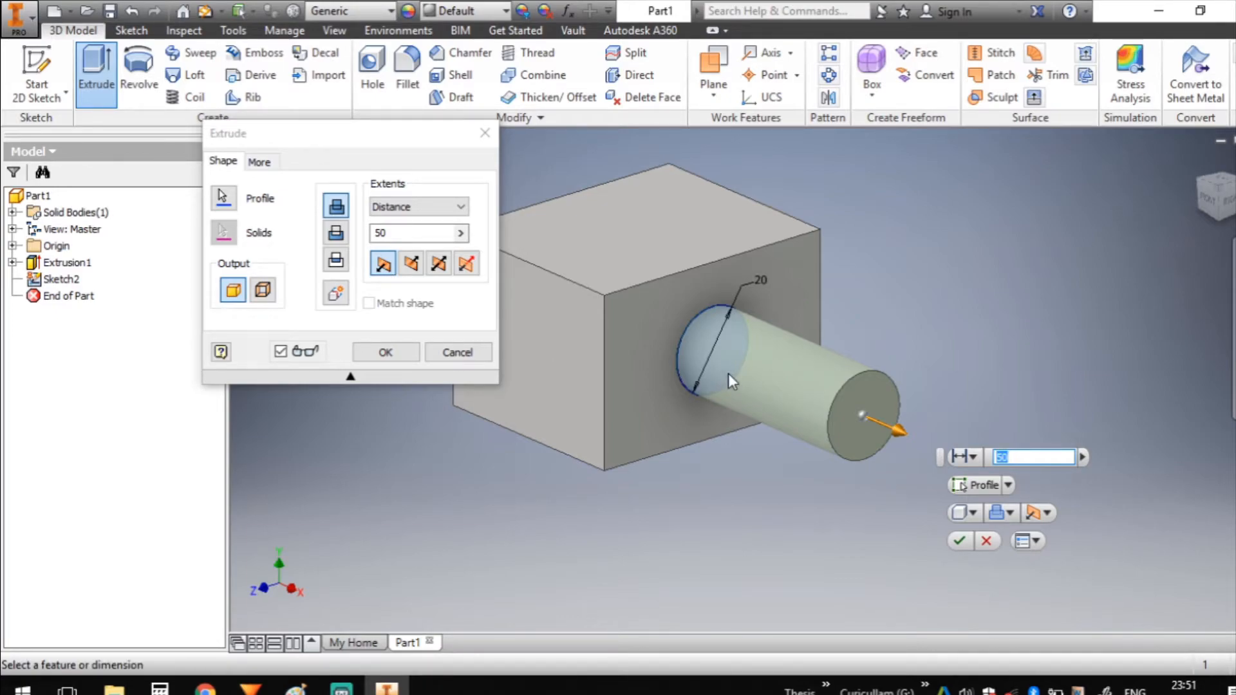
click(413, 264)
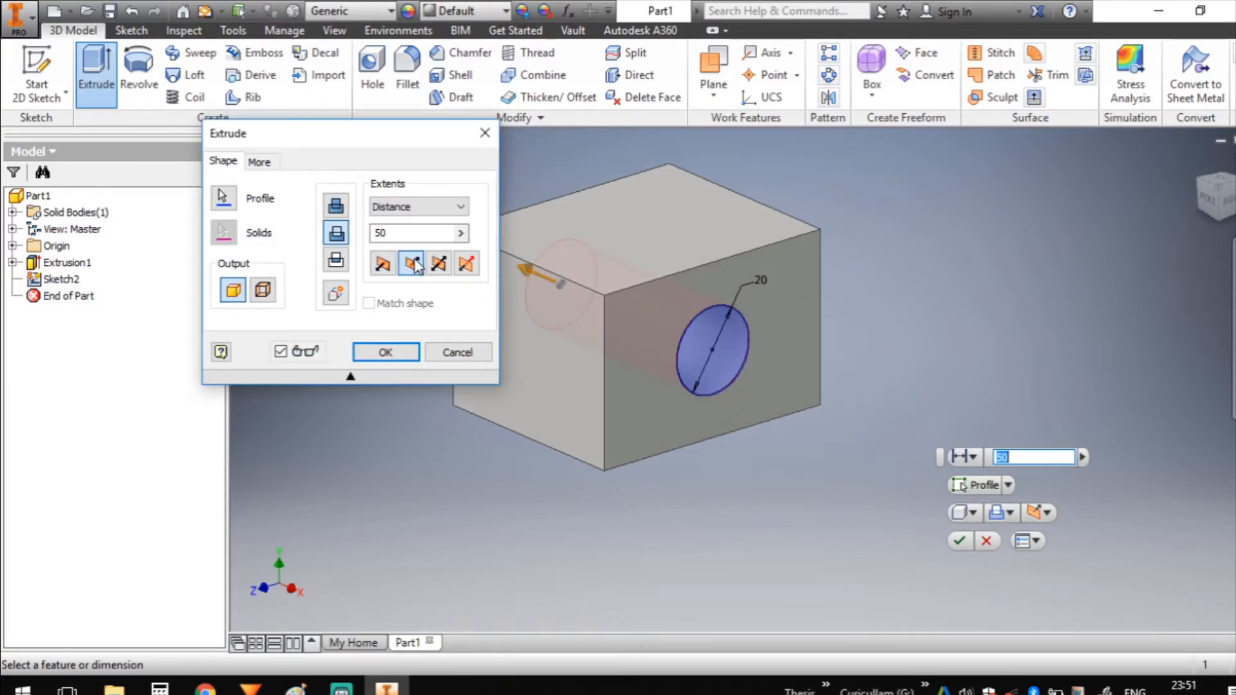
click(1230, 197)
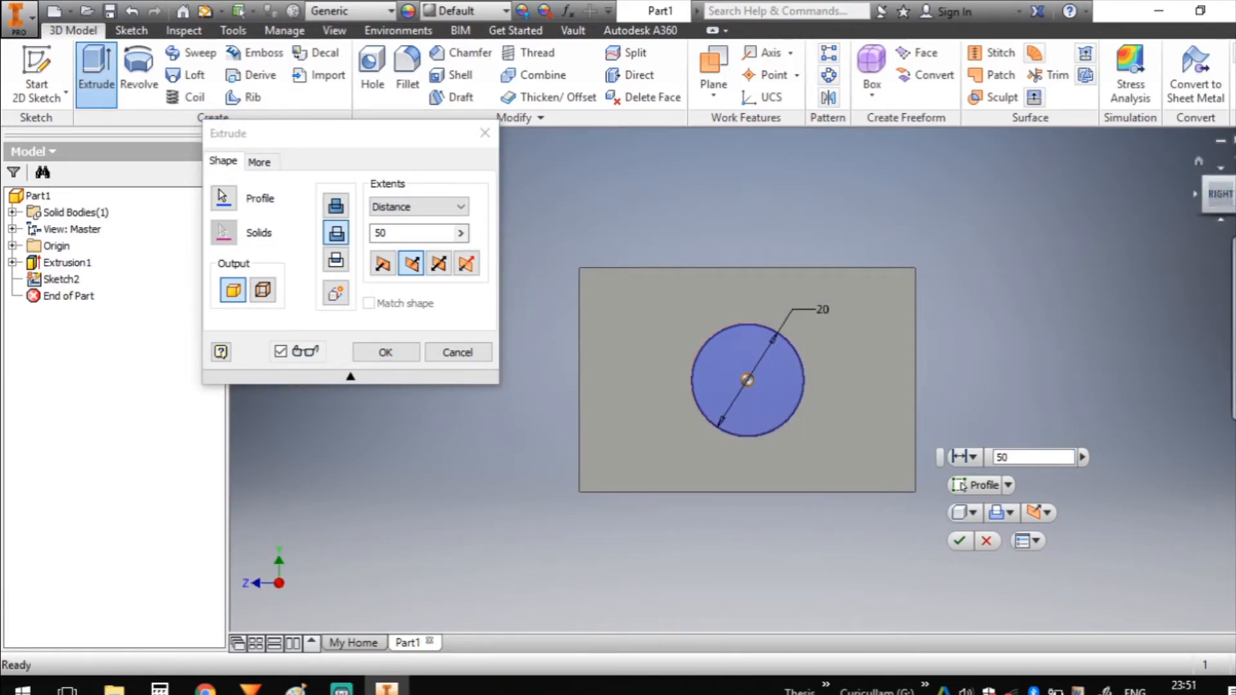
key(F6)
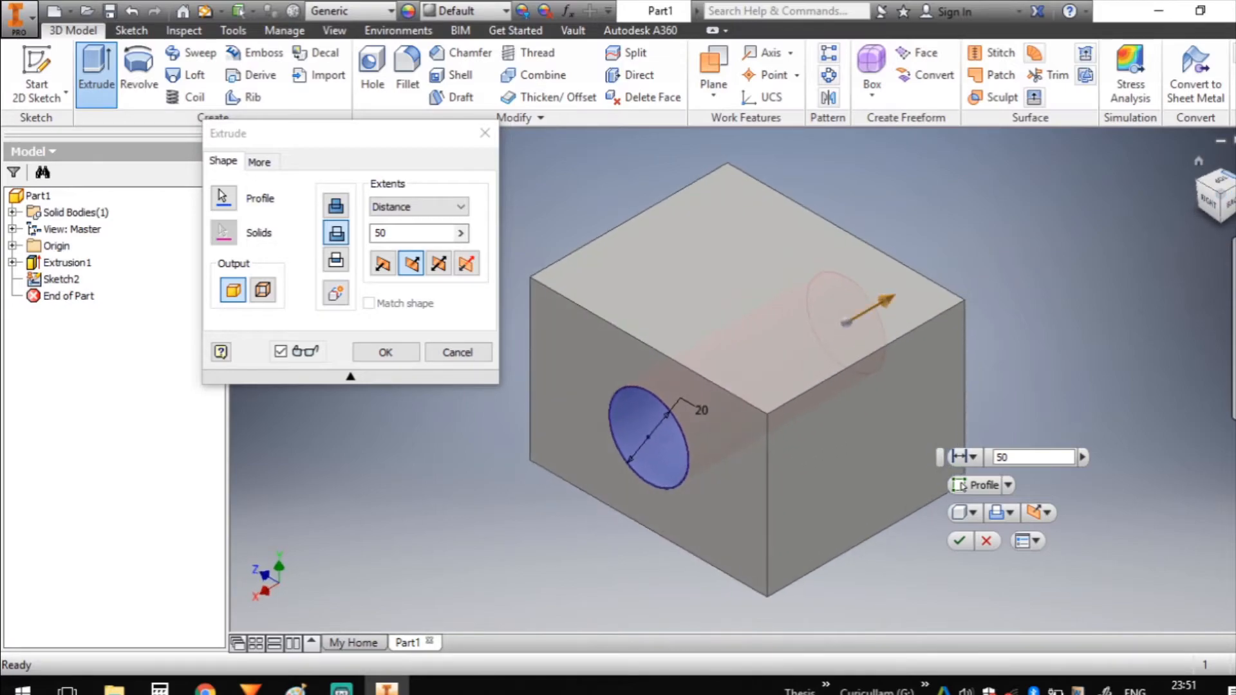
click(1227, 193)
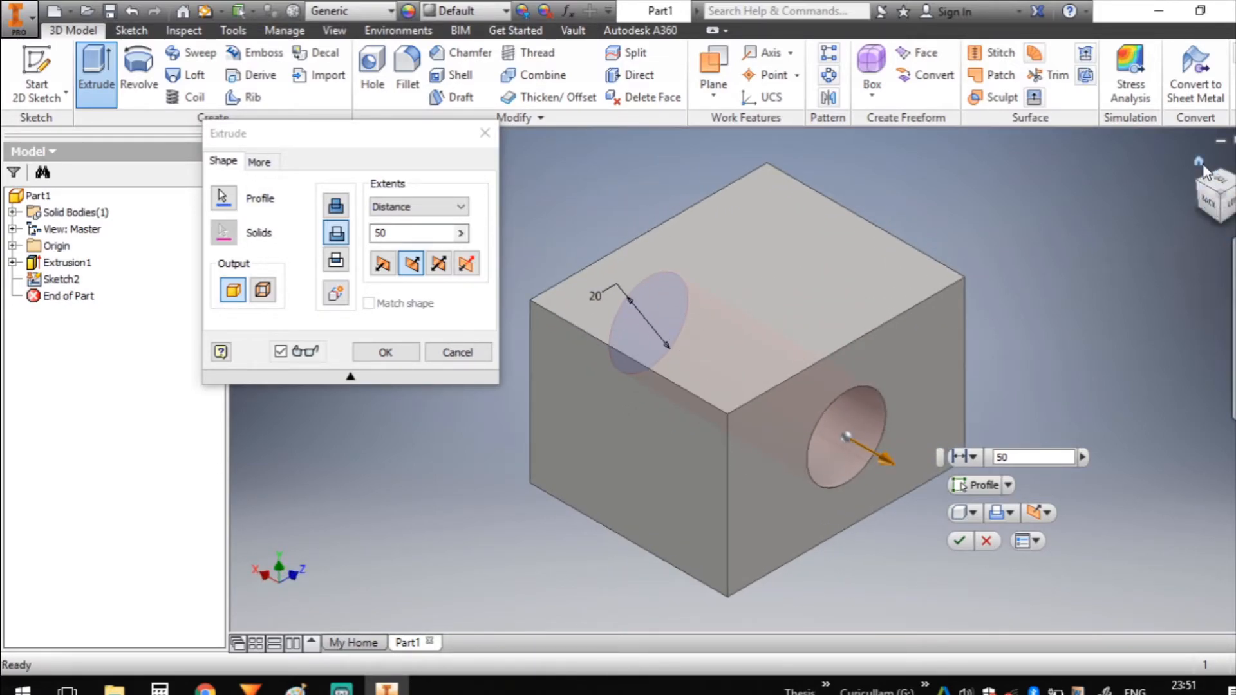
click(1200, 162)
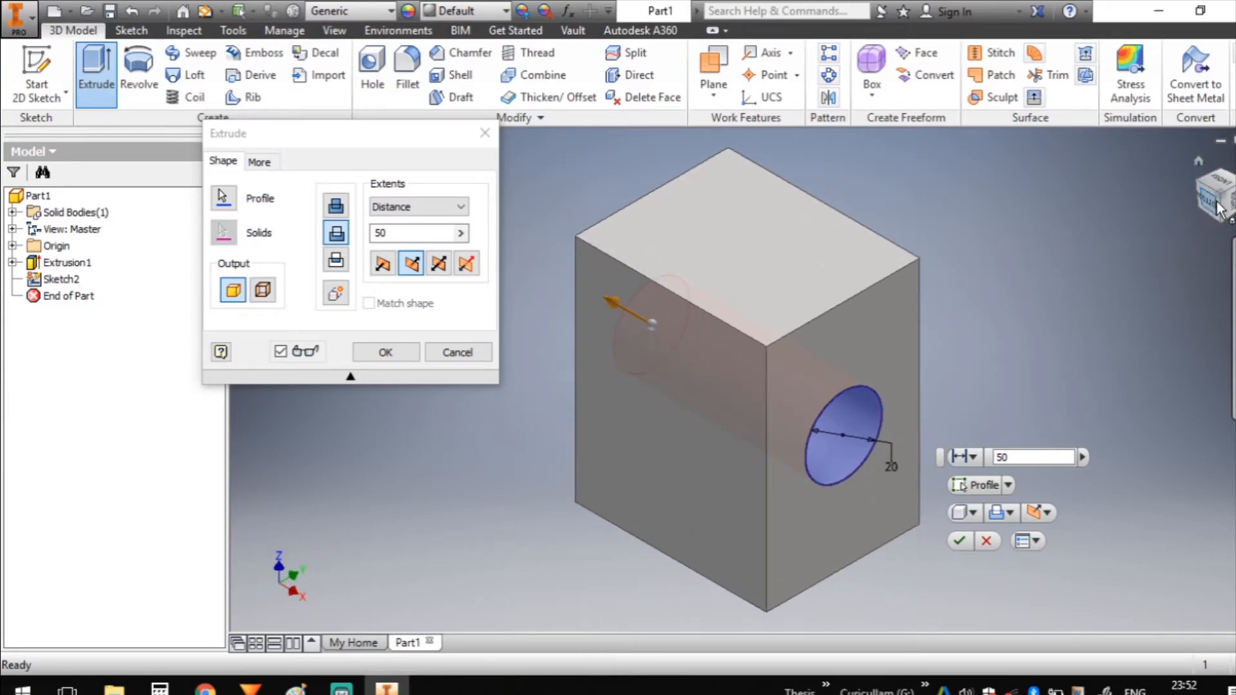
click(383, 264)
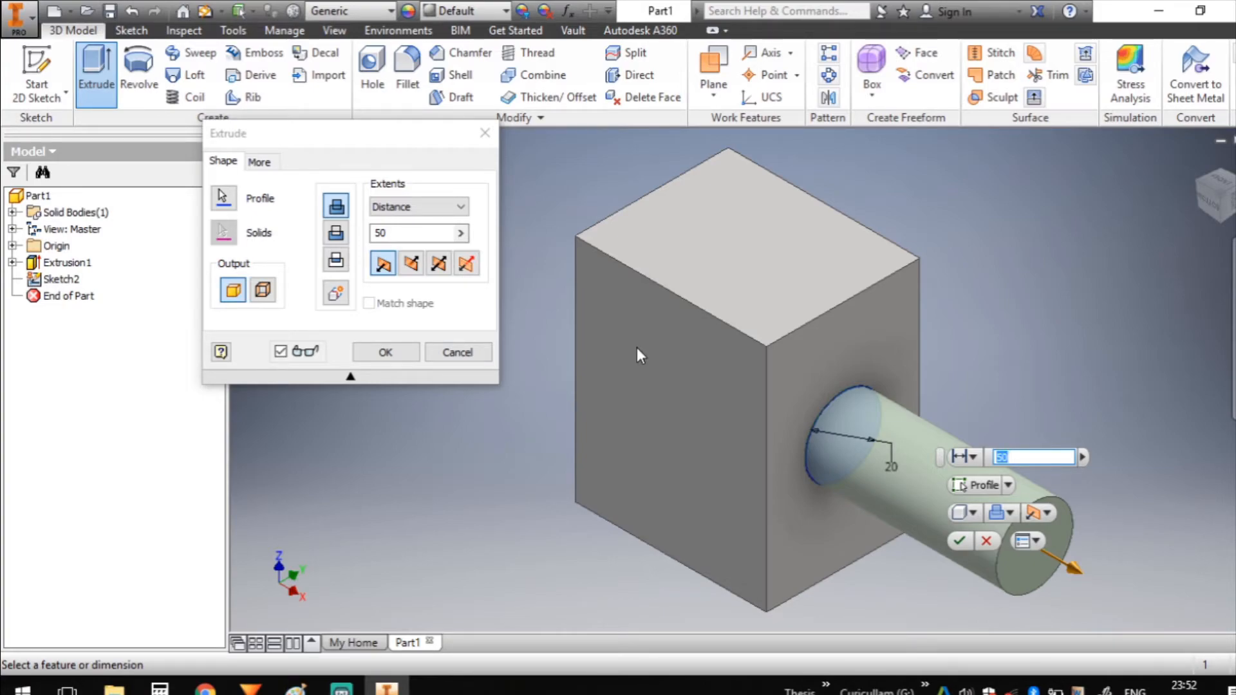
click(410, 263)
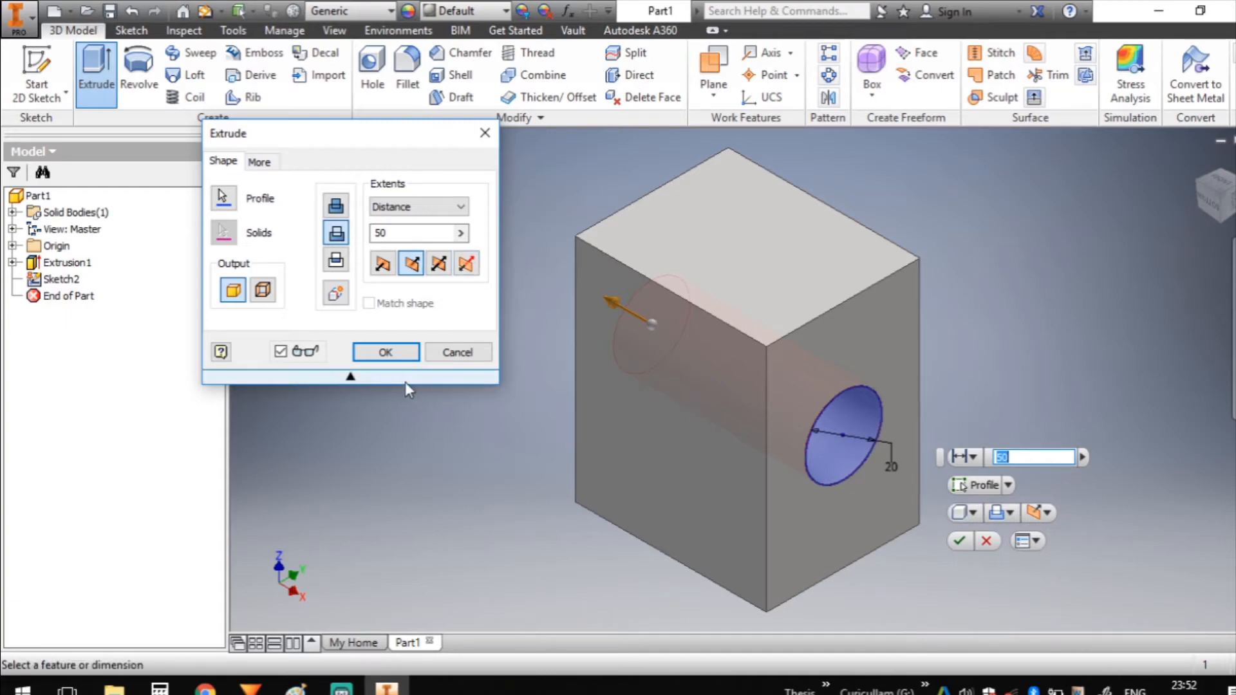
click(386, 352)
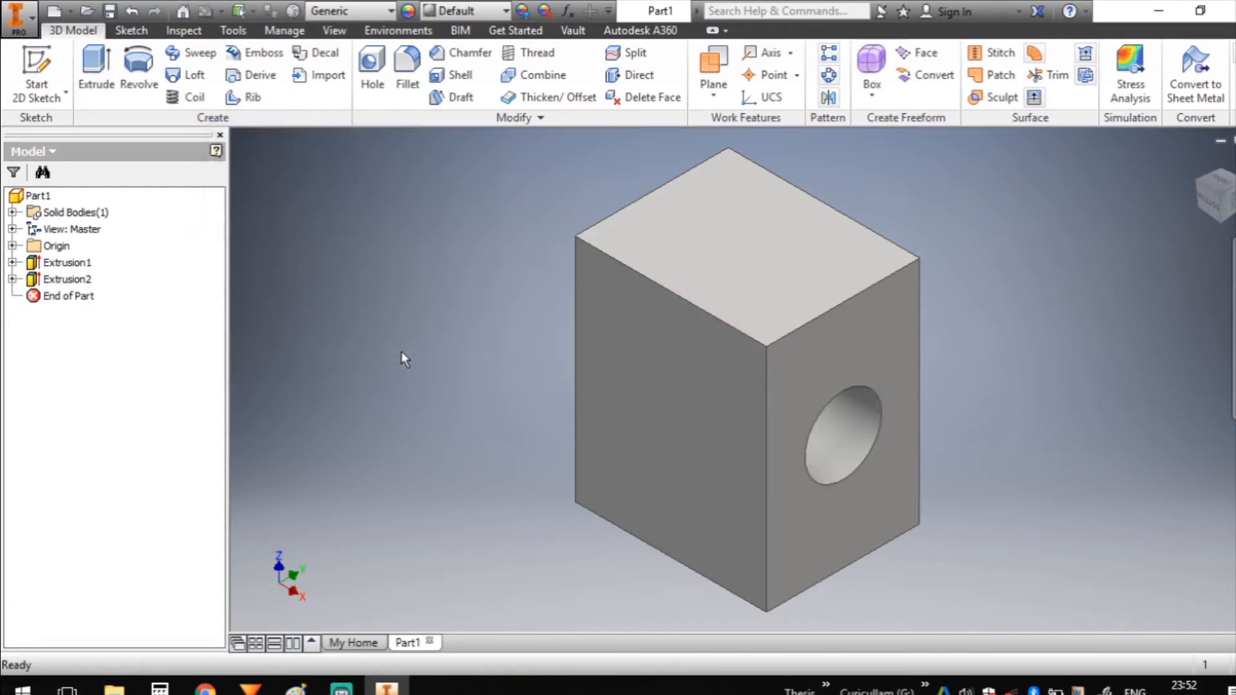
Step: Inspect the hole face-on and from the home view, highlighting the block extrusion and the hole extrusion
click(1229, 205)
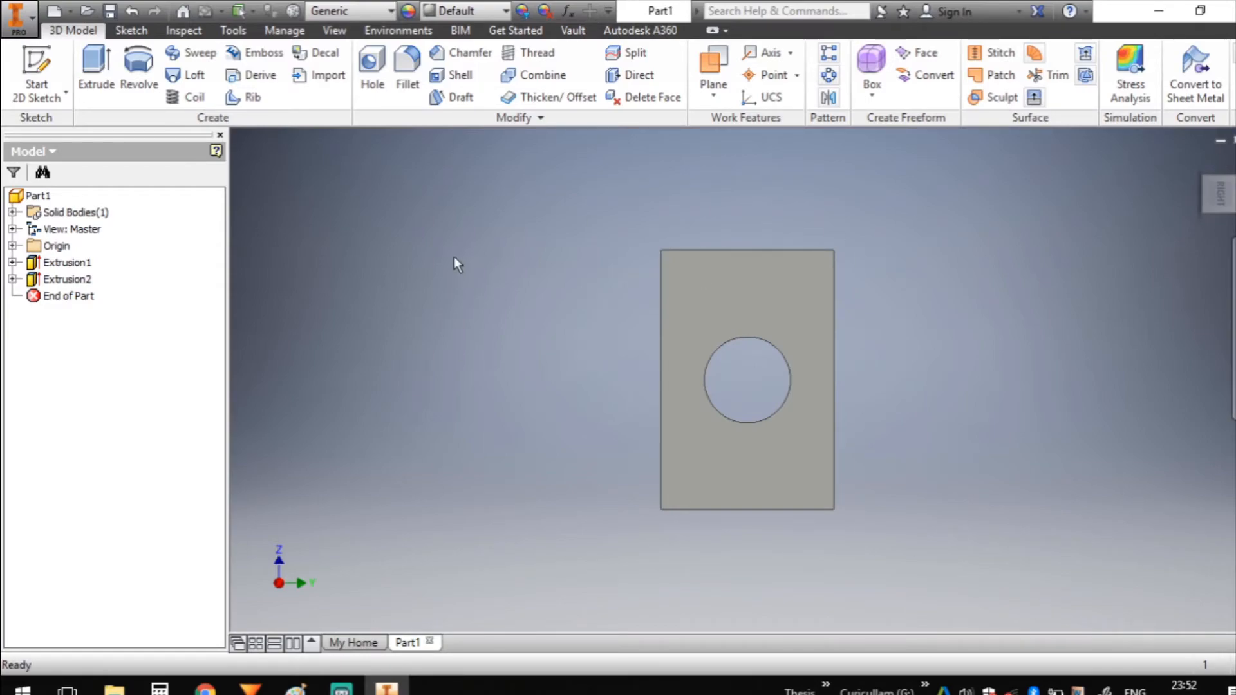
click(69, 263)
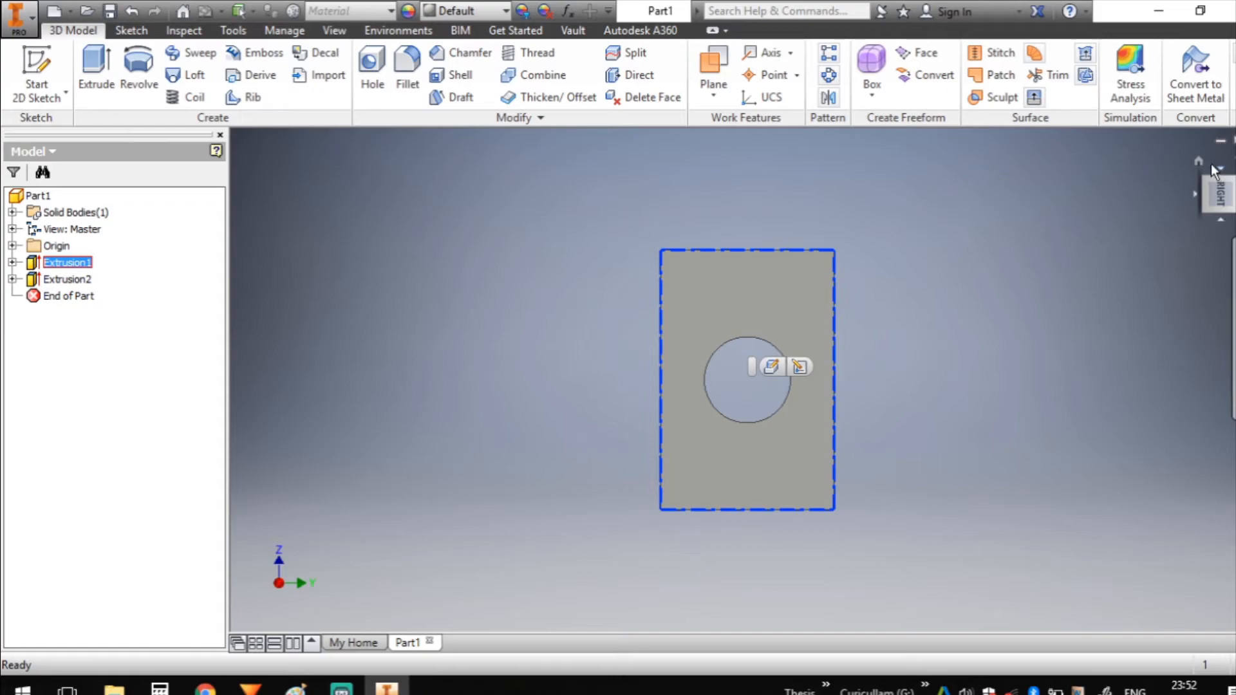
click(1199, 161)
click(85, 283)
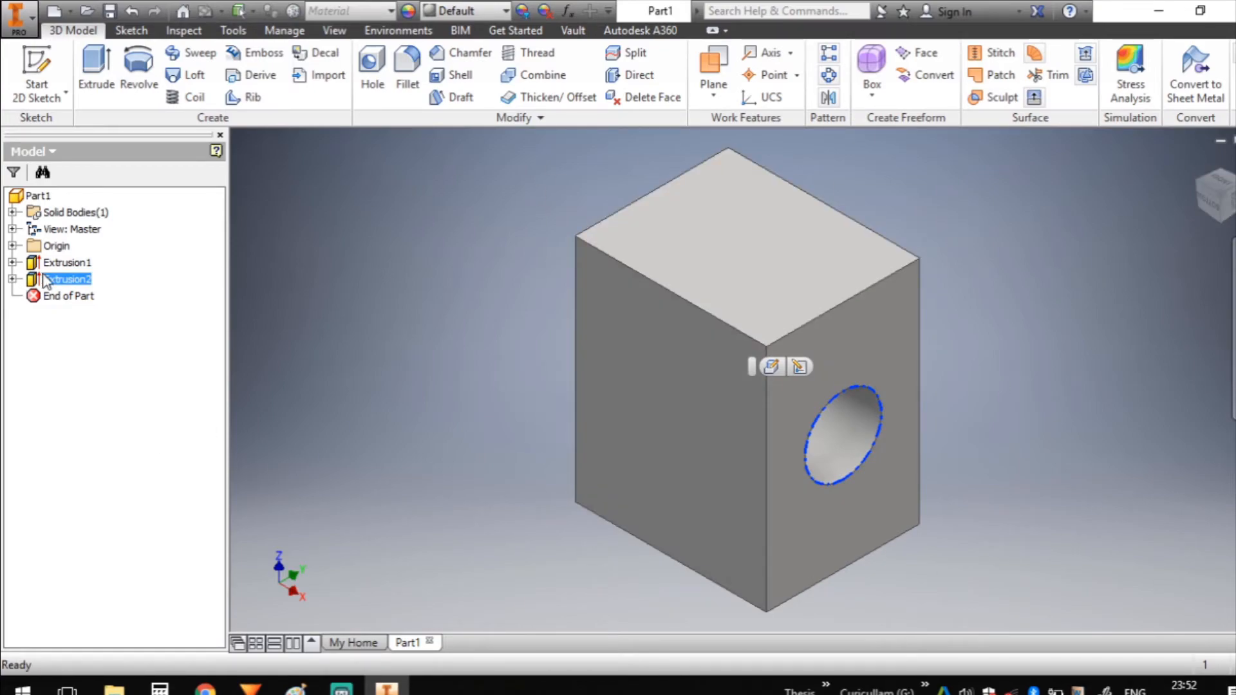
Step: Create a new part file from the metric Standard (mm).ipt template
click(33, 18)
mouse_move(58, 98)
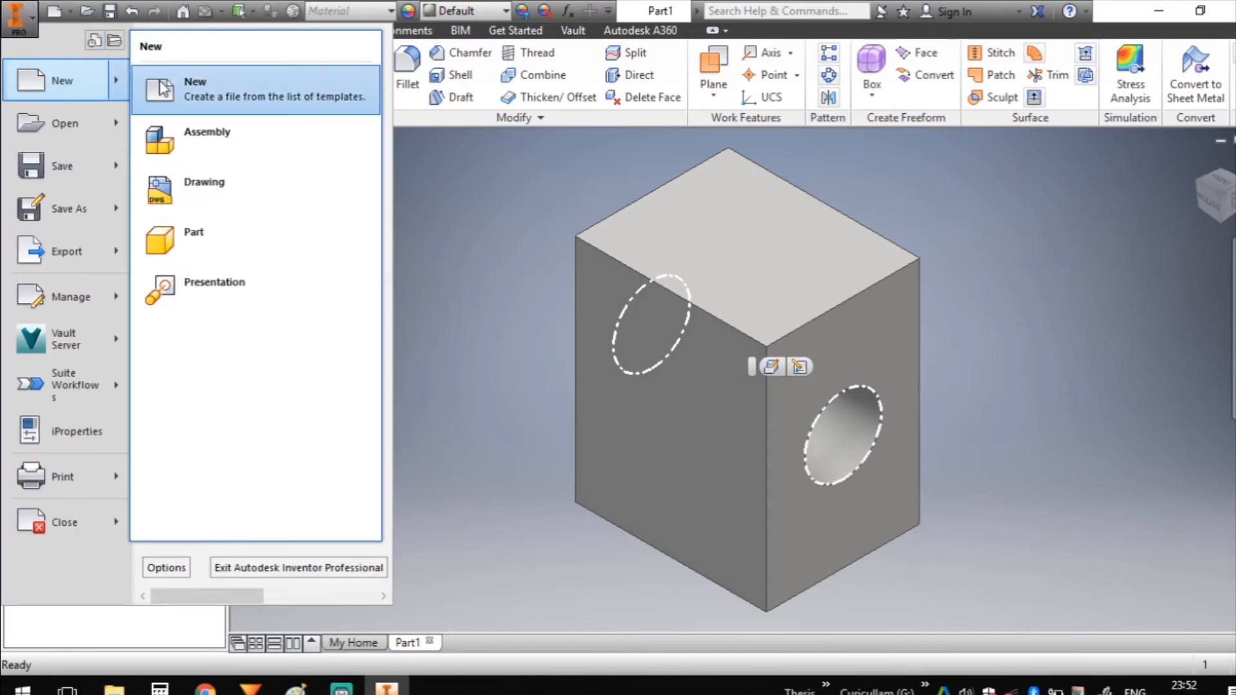
click(202, 90)
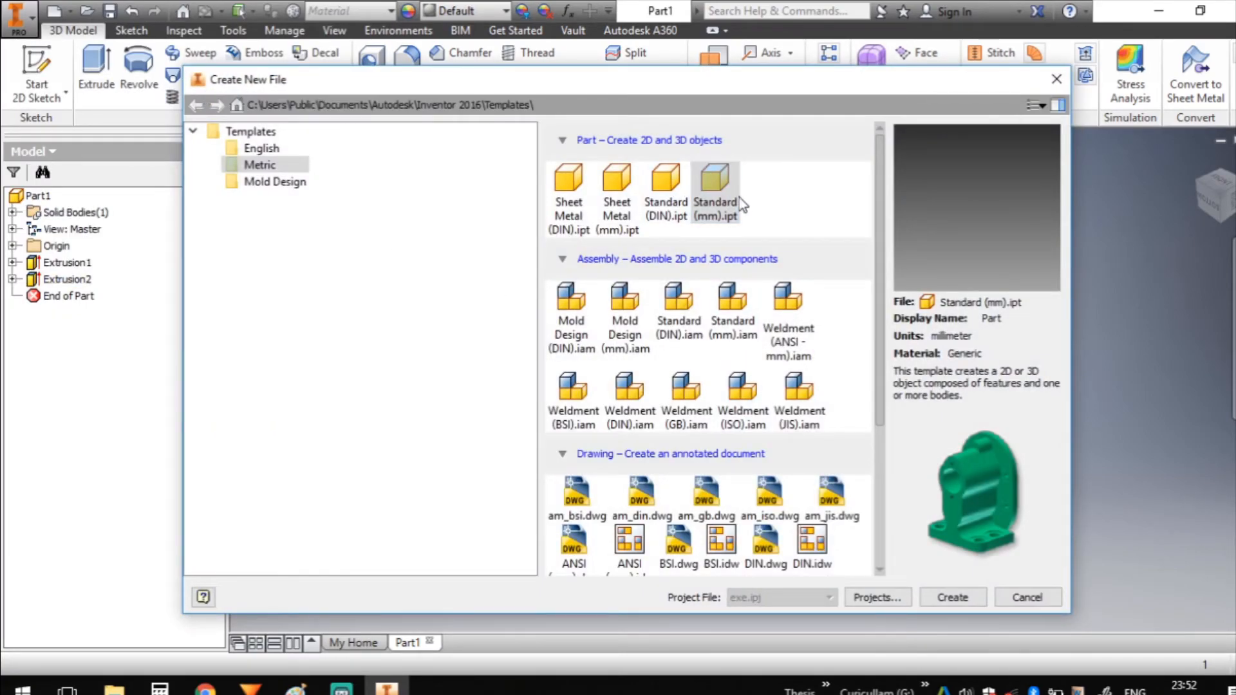
click(950, 598)
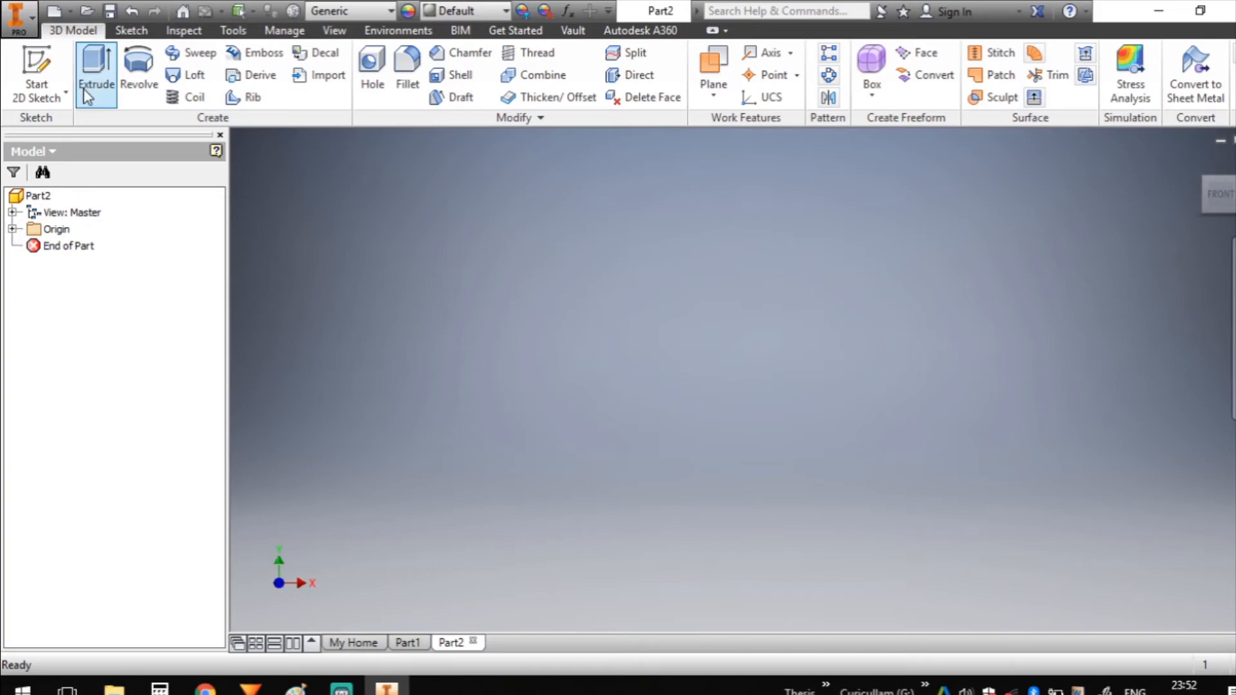
Step: Sketch a center rectangle about 41 mm wide on the YZ plane, centered on the origin
click(131, 30)
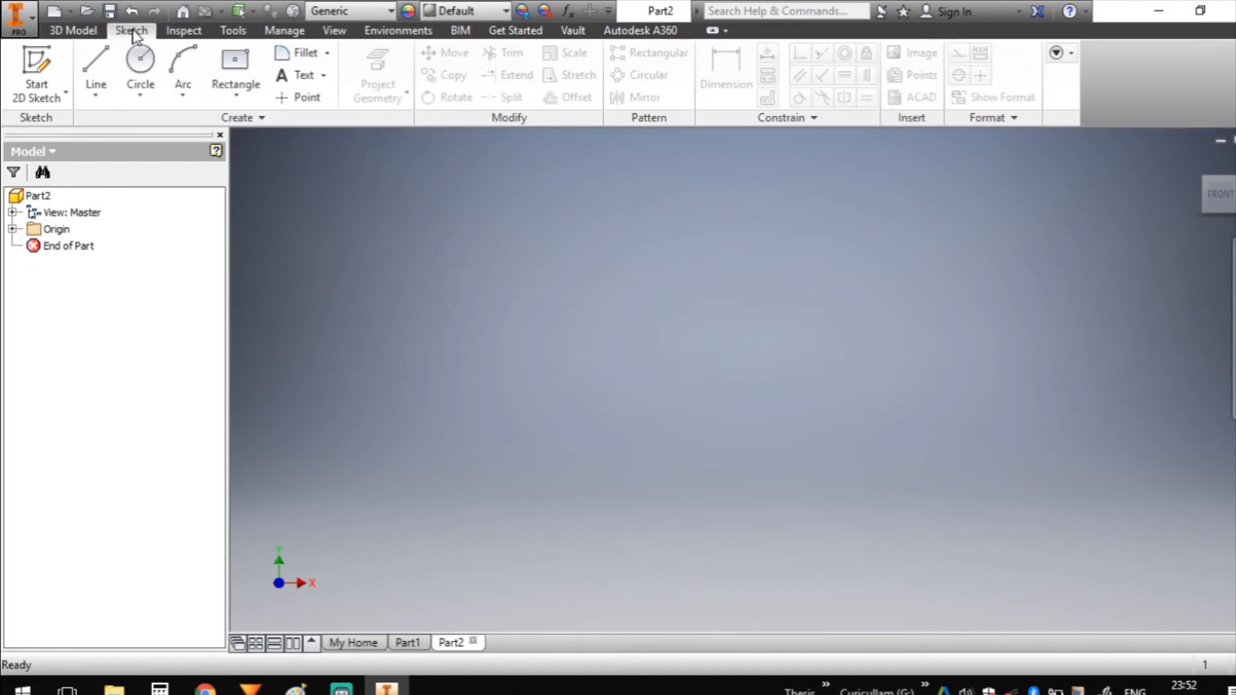
click(235, 61)
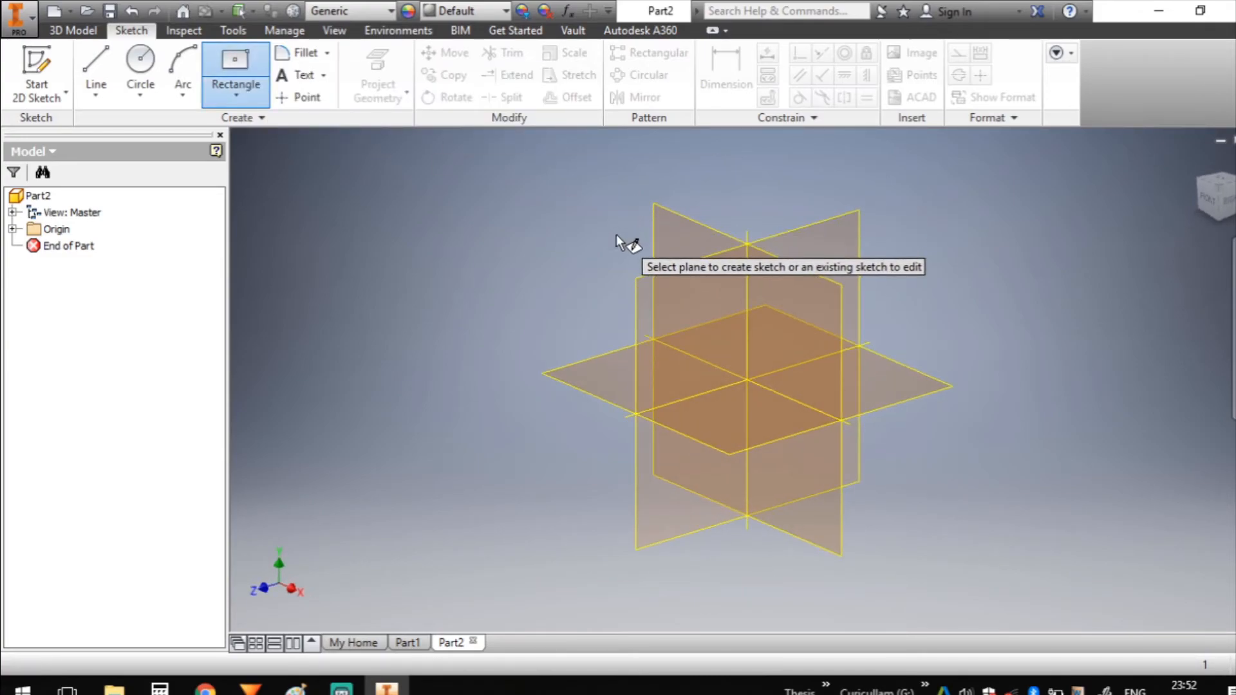
click(640, 284)
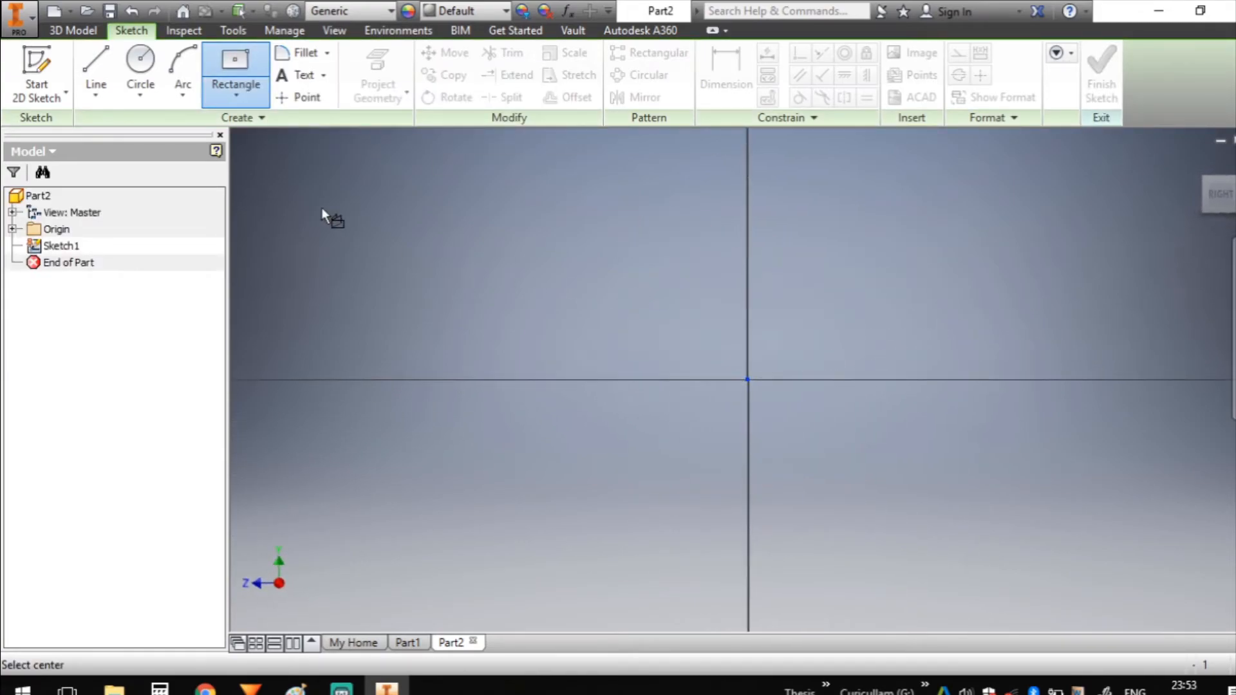
click(747, 379)
click(1048, 212)
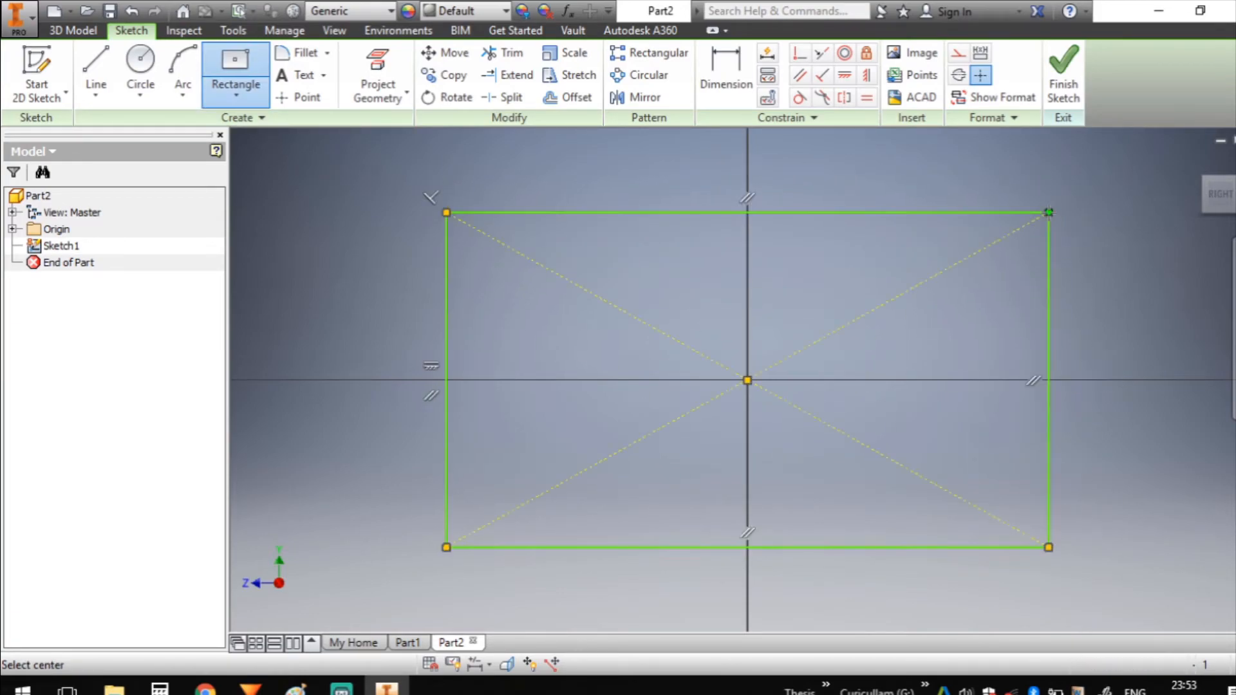
Step: Dimension the rectangle's top edge to 50 mm
click(723, 63)
click(788, 212)
click(797, 178)
text(50)
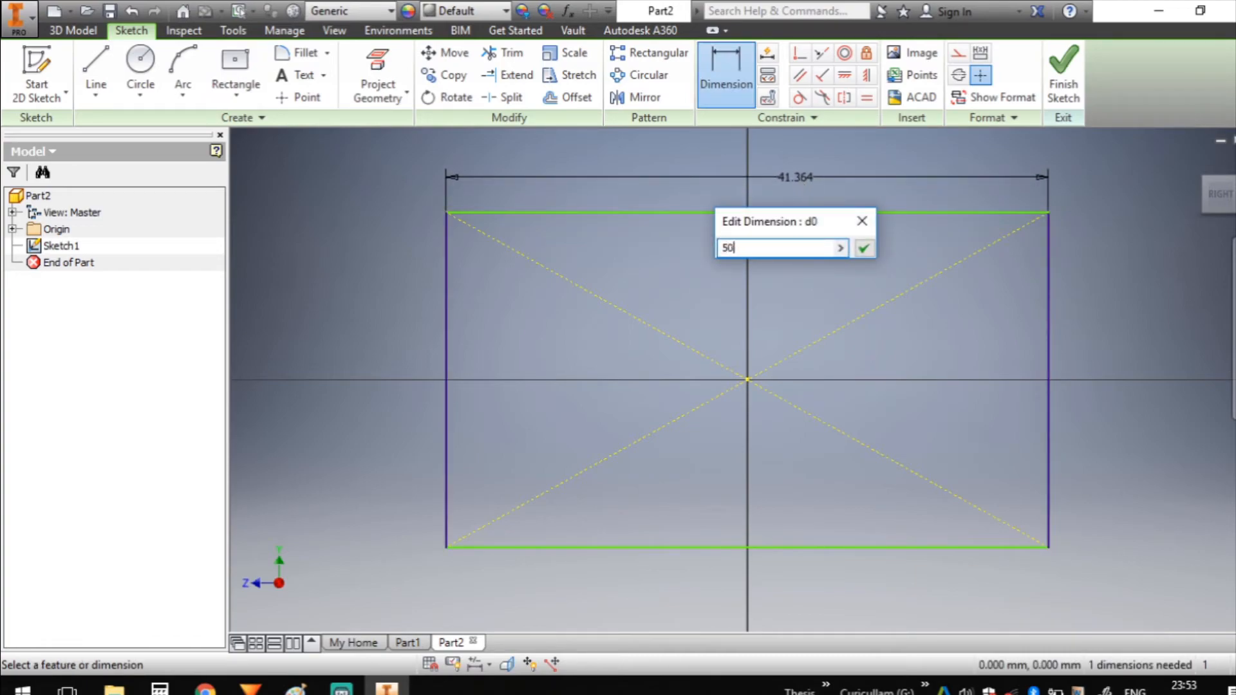
key(Return)
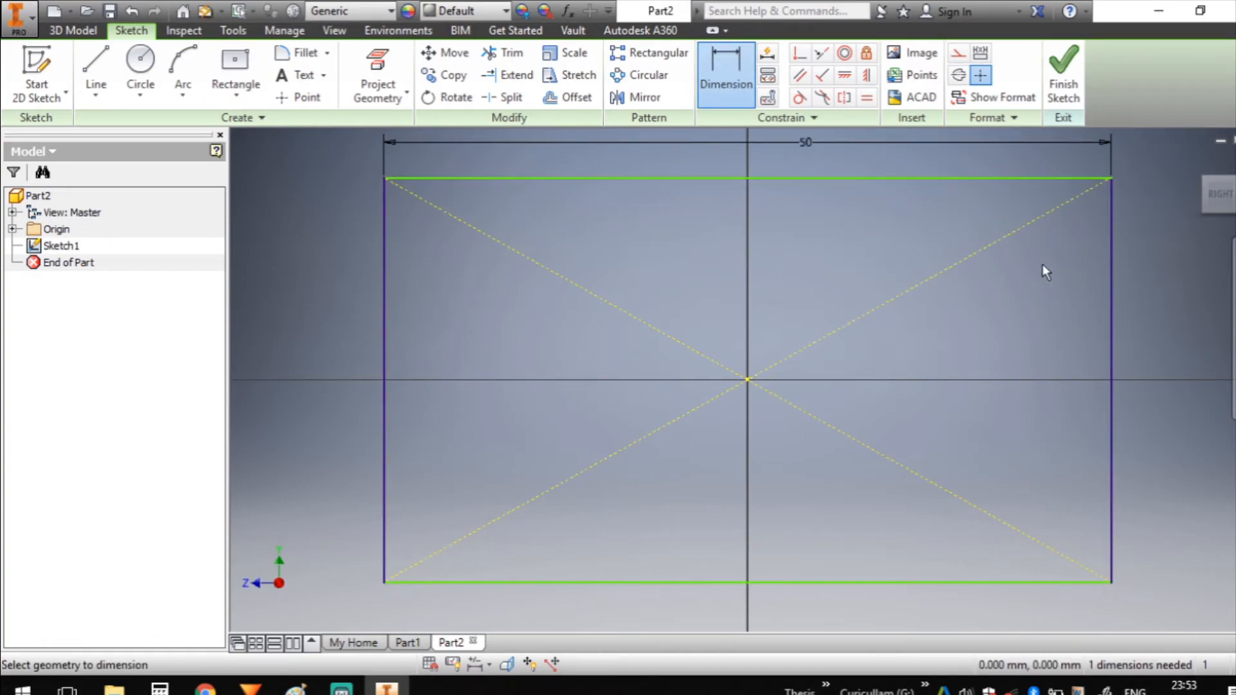
Step: Dimension the rectangle's vertical side to 40 mm and finish the sketch
click(1115, 293)
click(1145, 295)
text(40)
key(Return)
scroll(985, 385, down, 4)
scroll(984, 385, up, 4)
scroll(984, 385, down, 2)
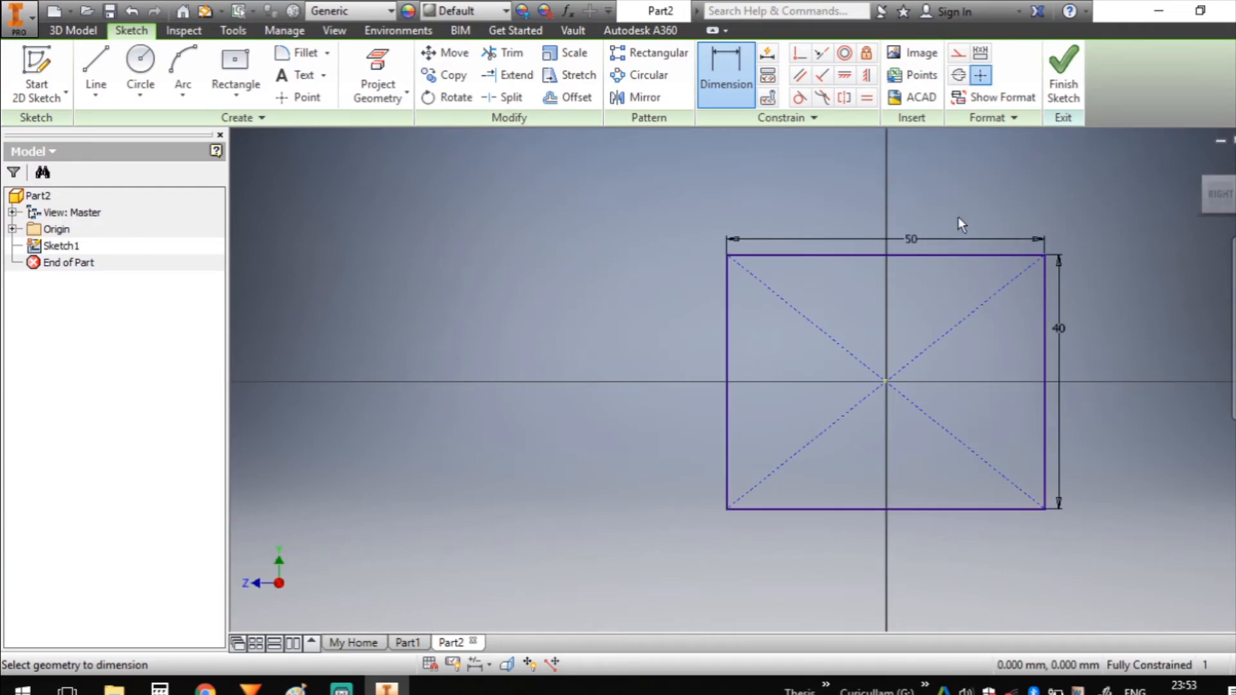
click(1066, 96)
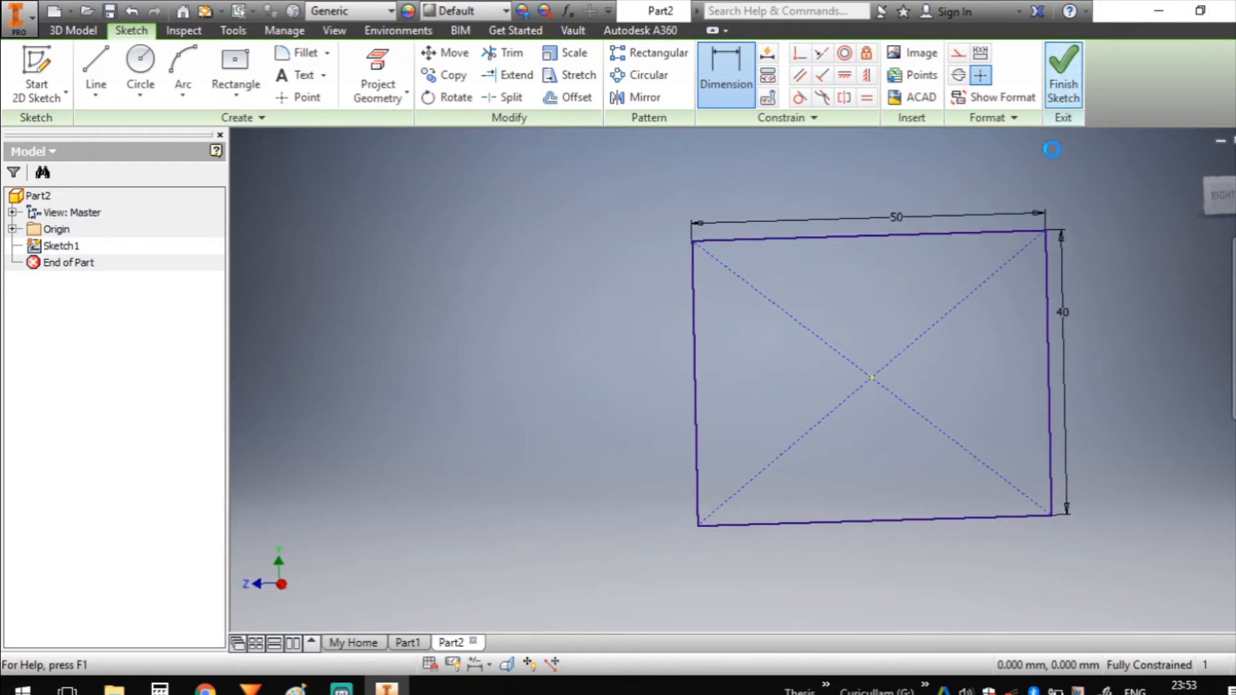
Step: Extrude the rectangle profile 50 mm into a solid block
click(72, 30)
click(100, 68)
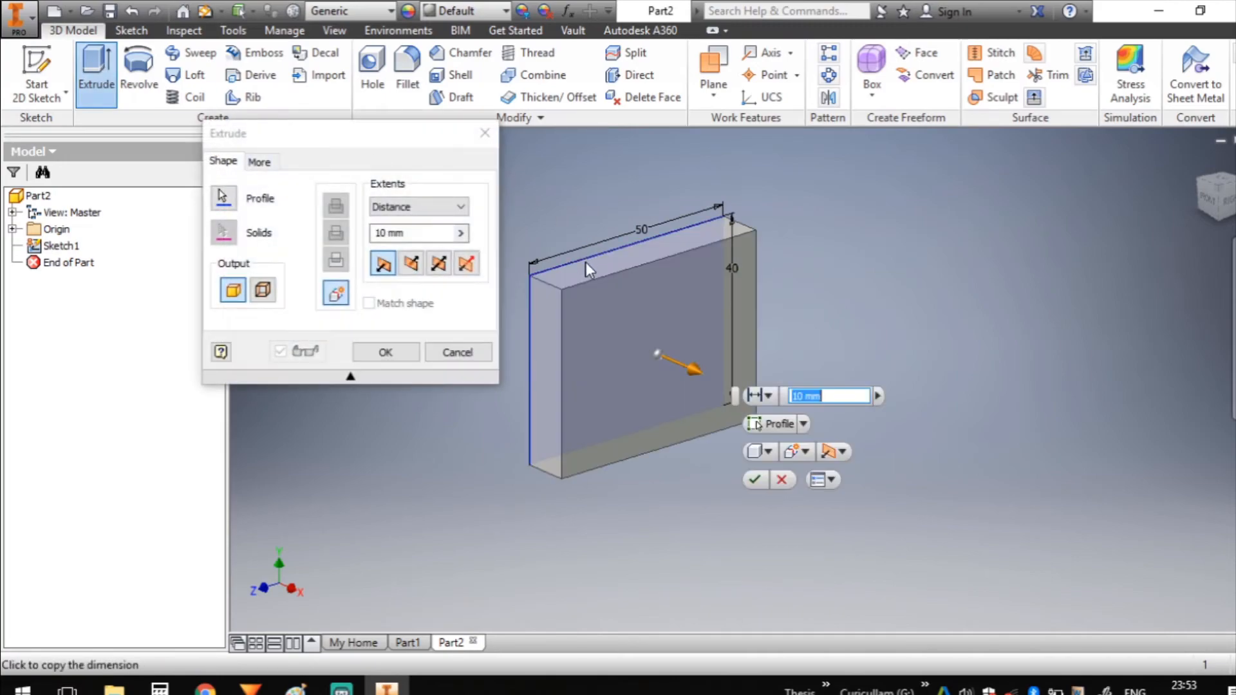
click(405, 230)
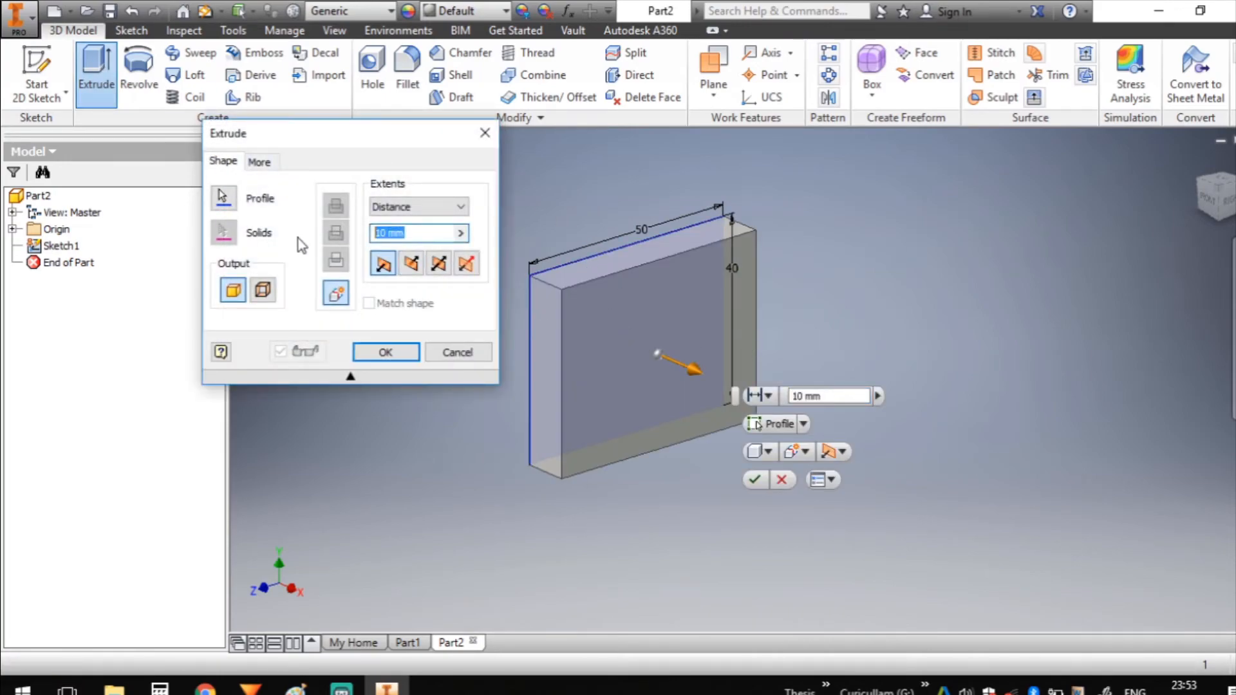
text(50)
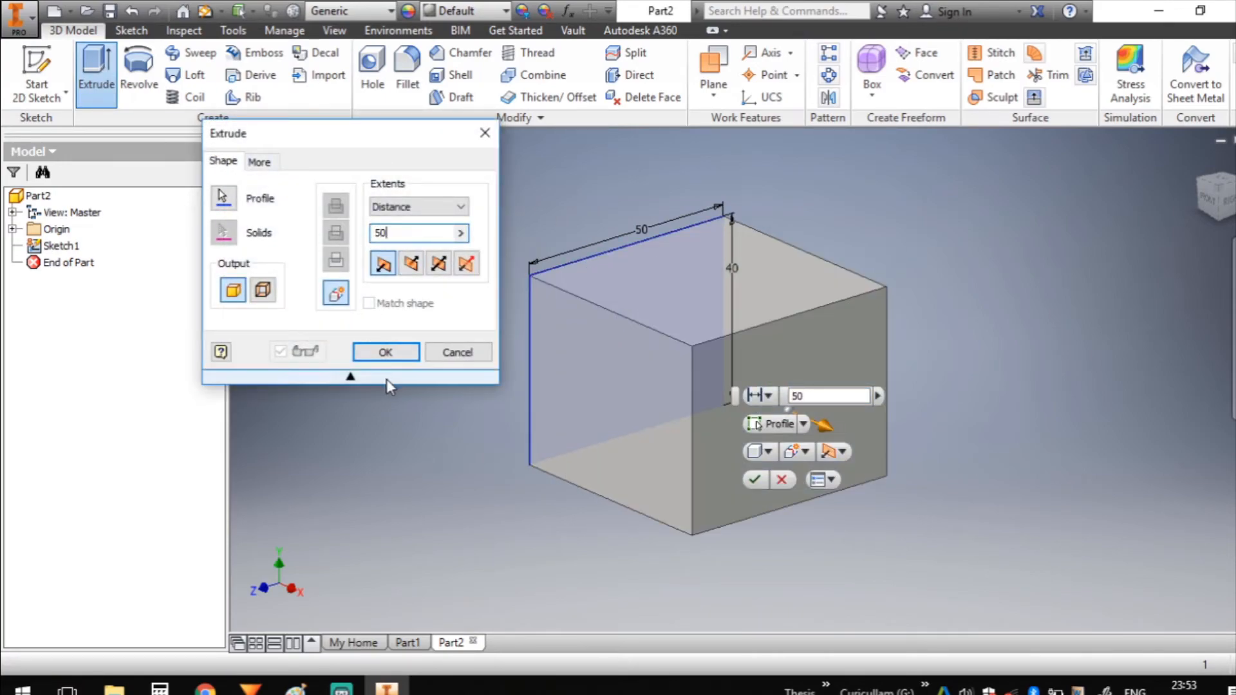
click(386, 352)
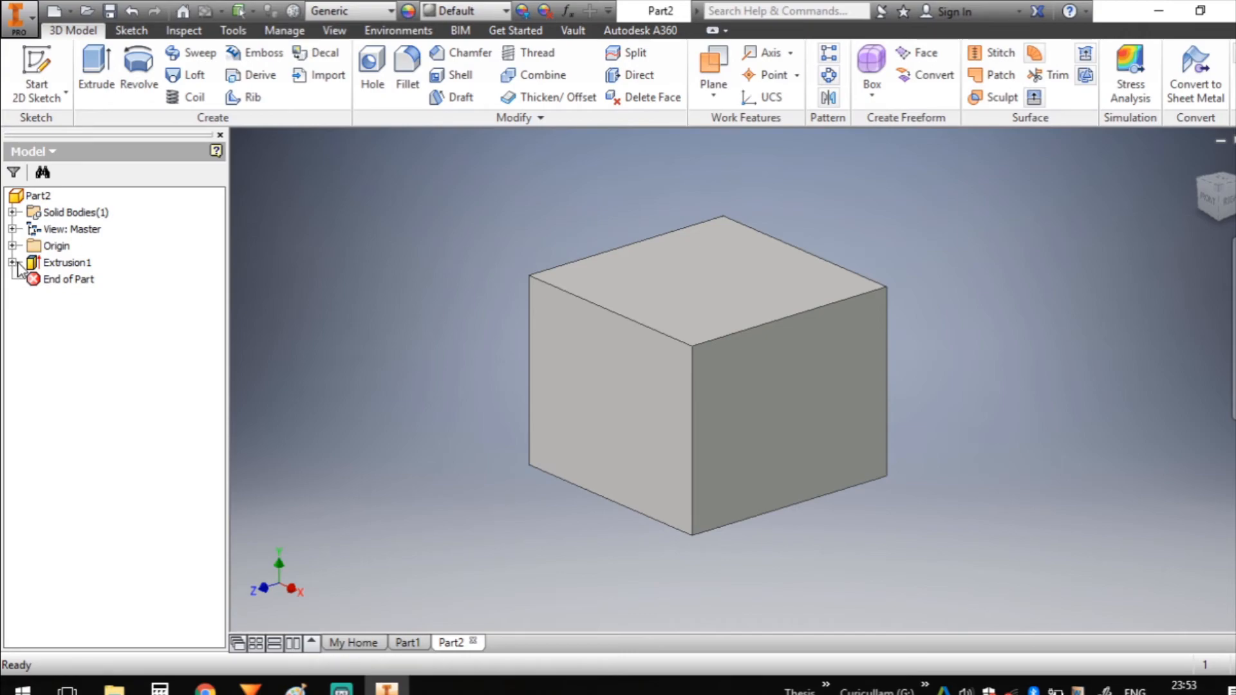
Step: Open the sketch of the block's extrusion for editing
right_click(77, 268)
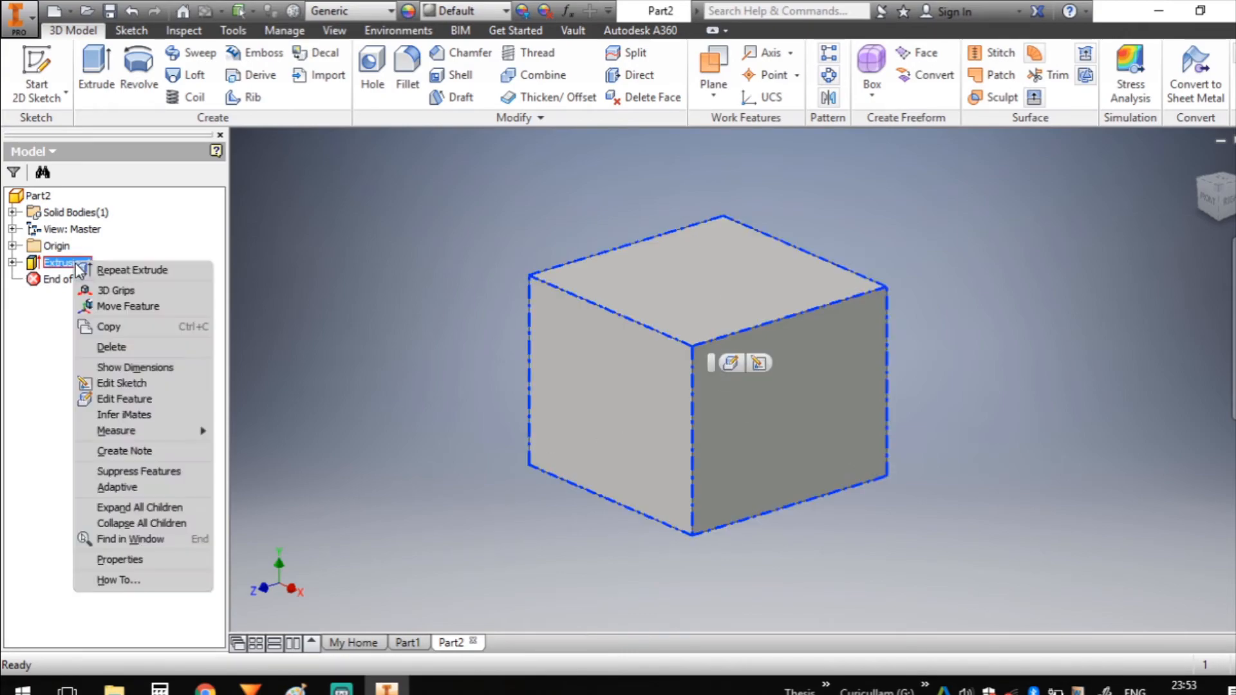
click(323, 245)
click(67, 280)
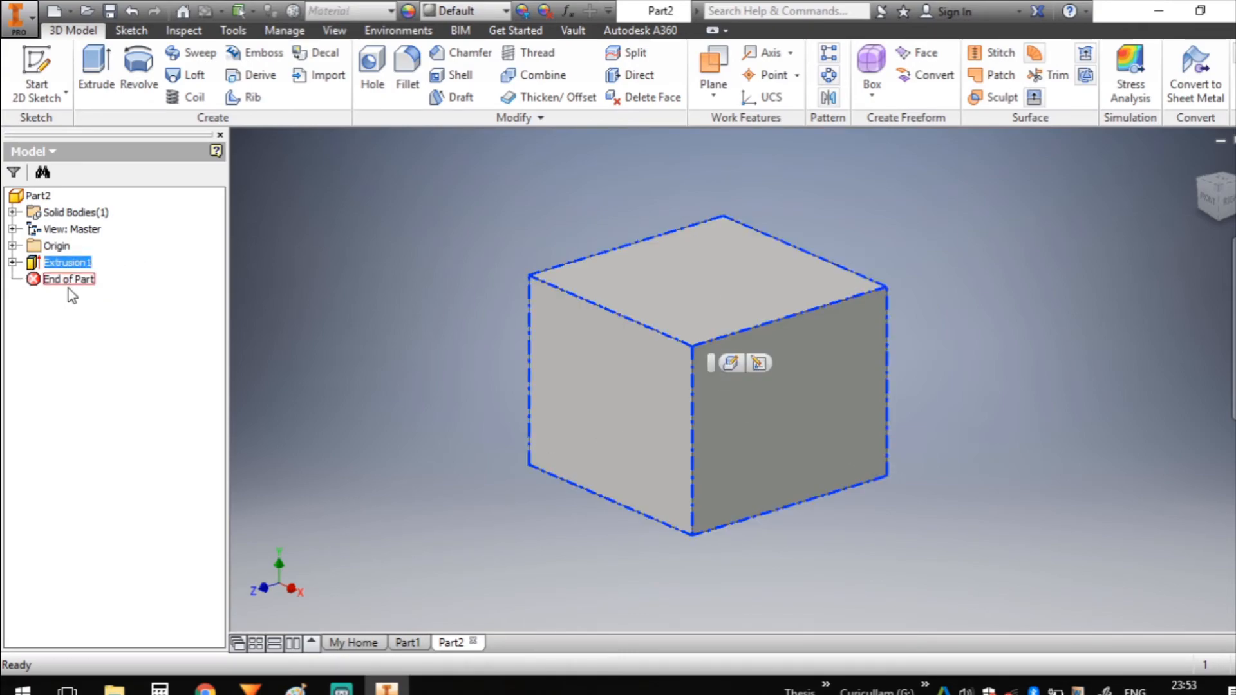
click(74, 263)
right_click(83, 264)
click(130, 384)
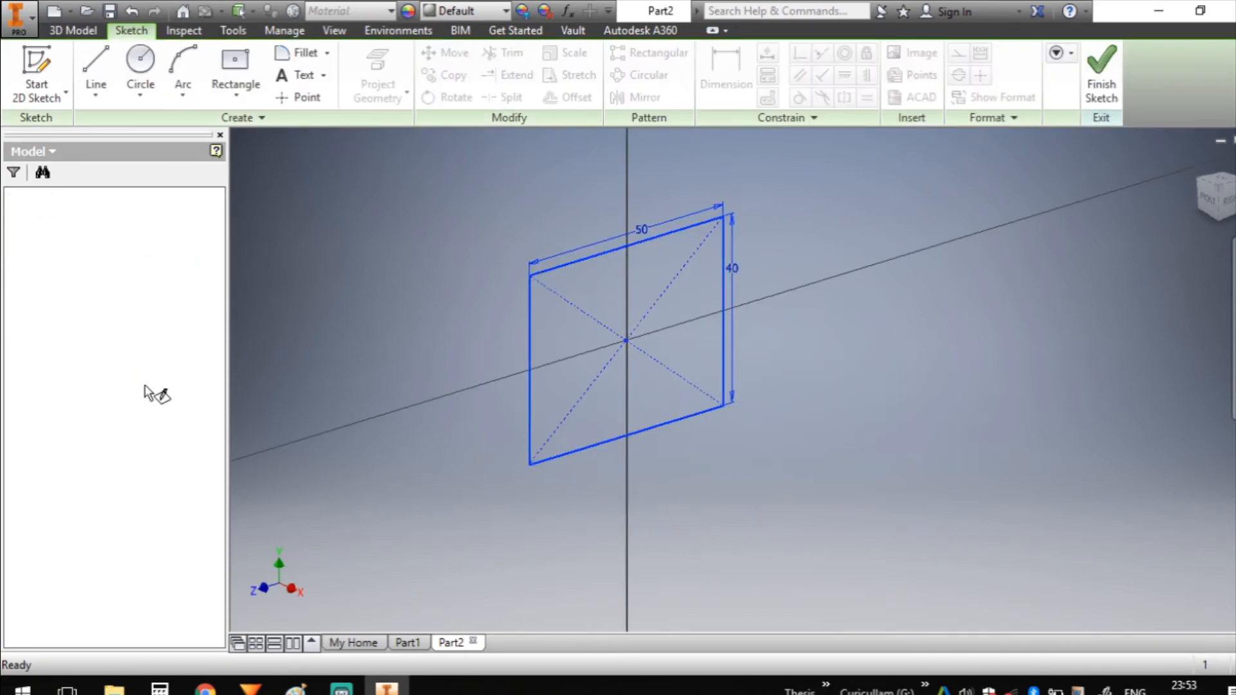
scroll(797, 419, up, 3)
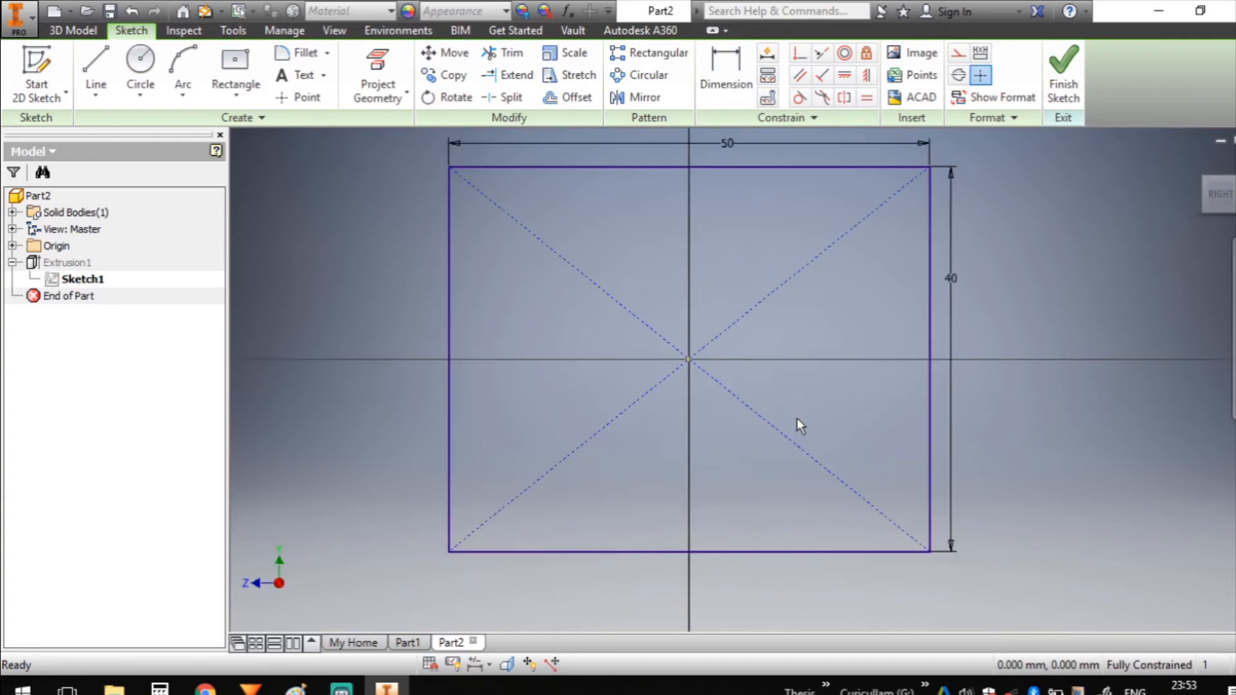
scroll(713, 416, down, 3)
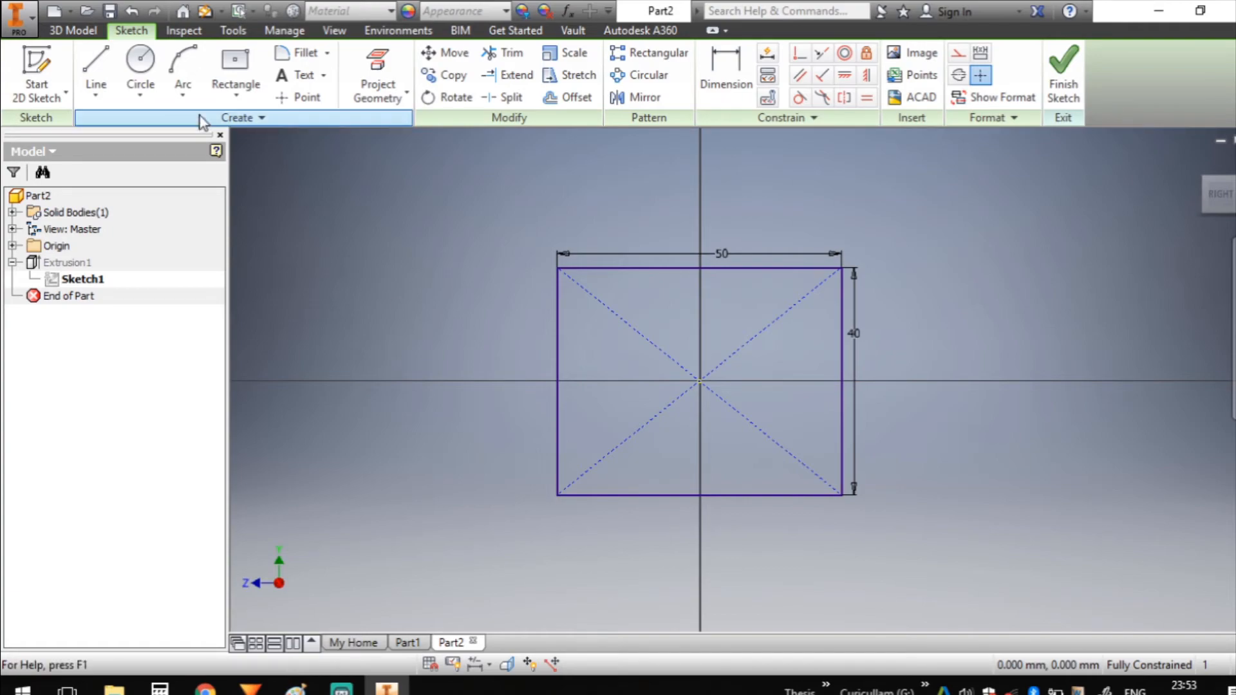
Step: Sketch a circle about 28 mm in diameter, centered on the rectangle's center at the origin
click(143, 64)
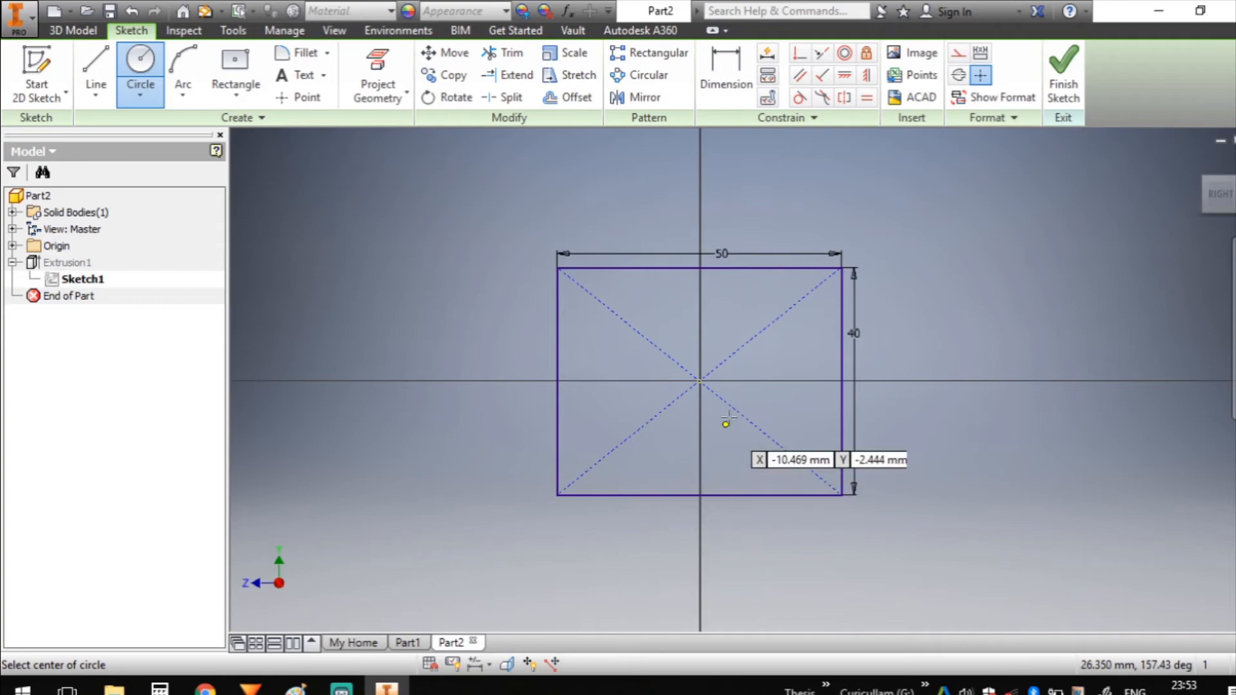
scroll(731, 397, up, 3)
click(671, 364)
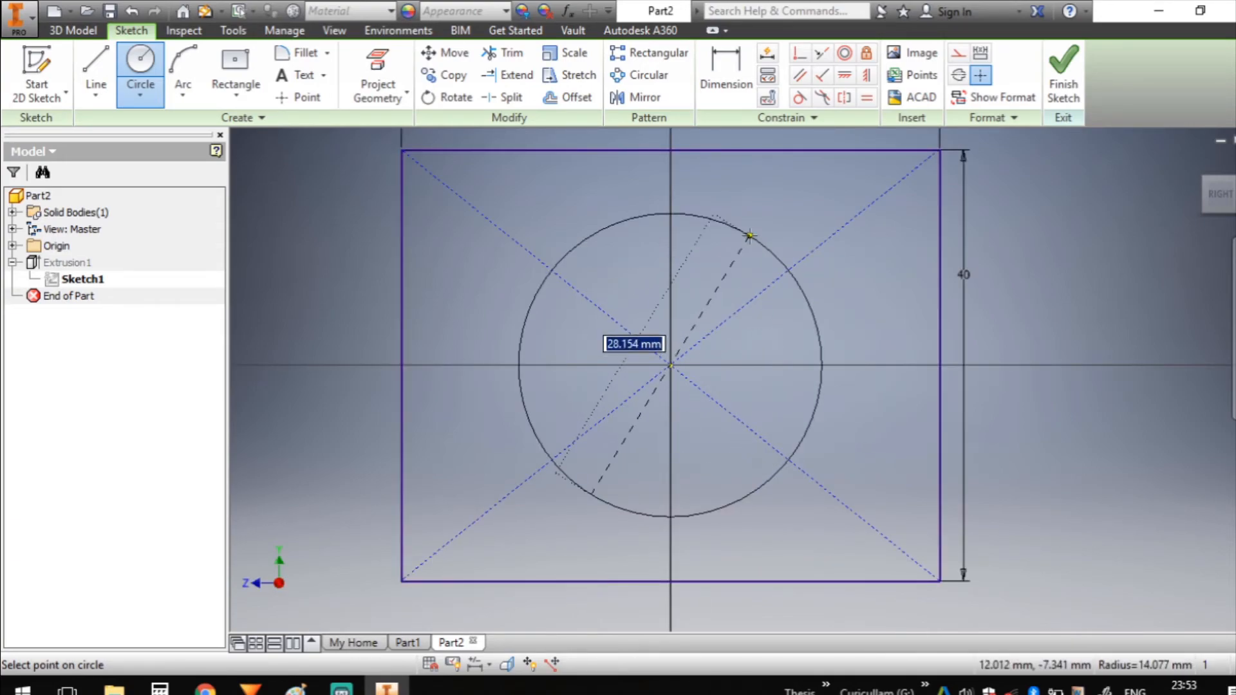
click(749, 236)
Step: Dimension the circle's diameter to 20 mm and finish the sketch
key(d)
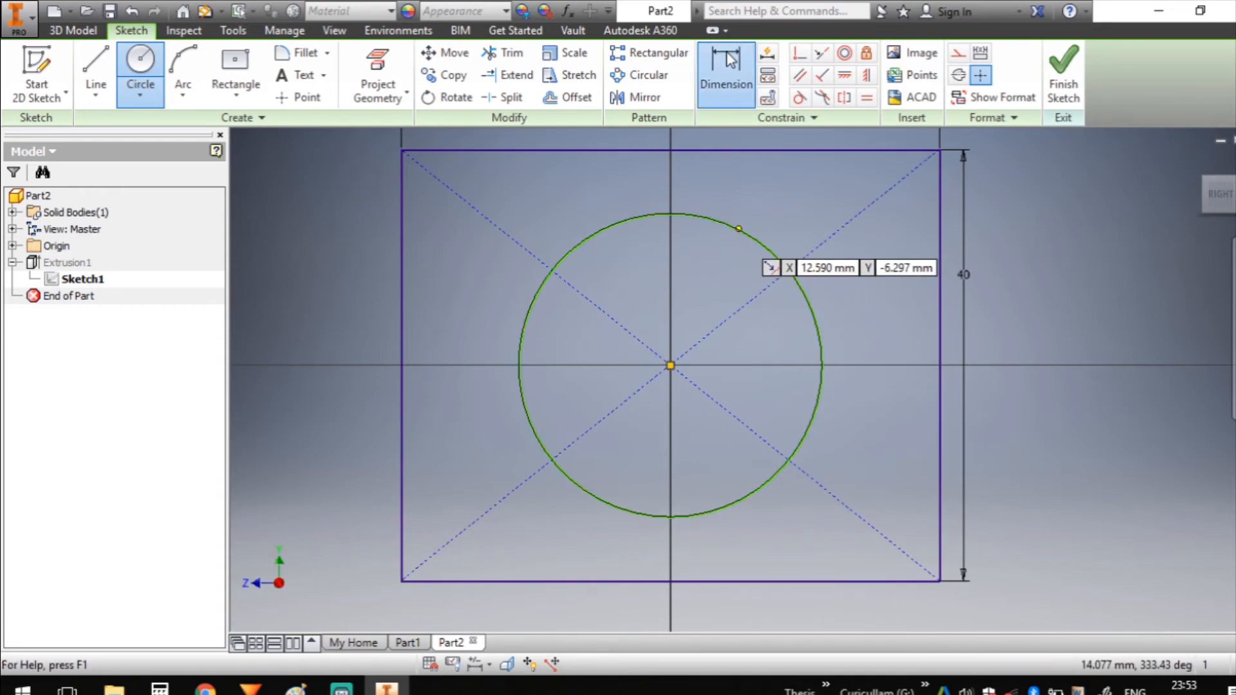
click(735, 230)
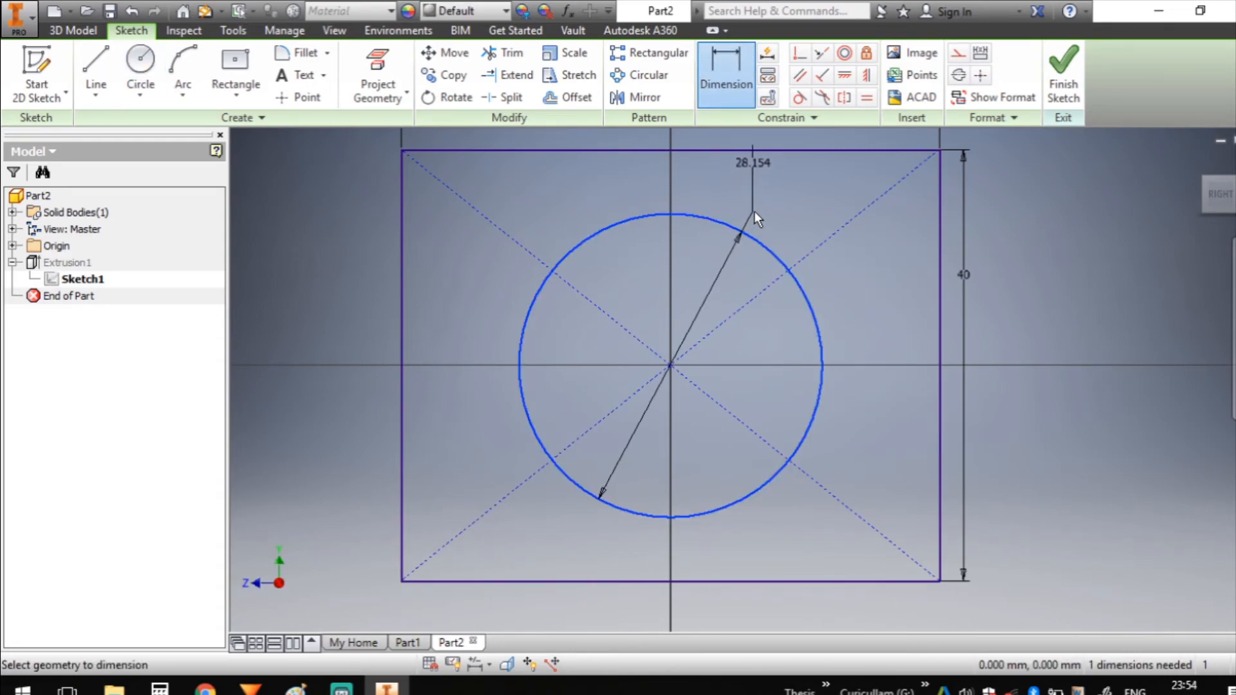
click(754, 210)
text(20)
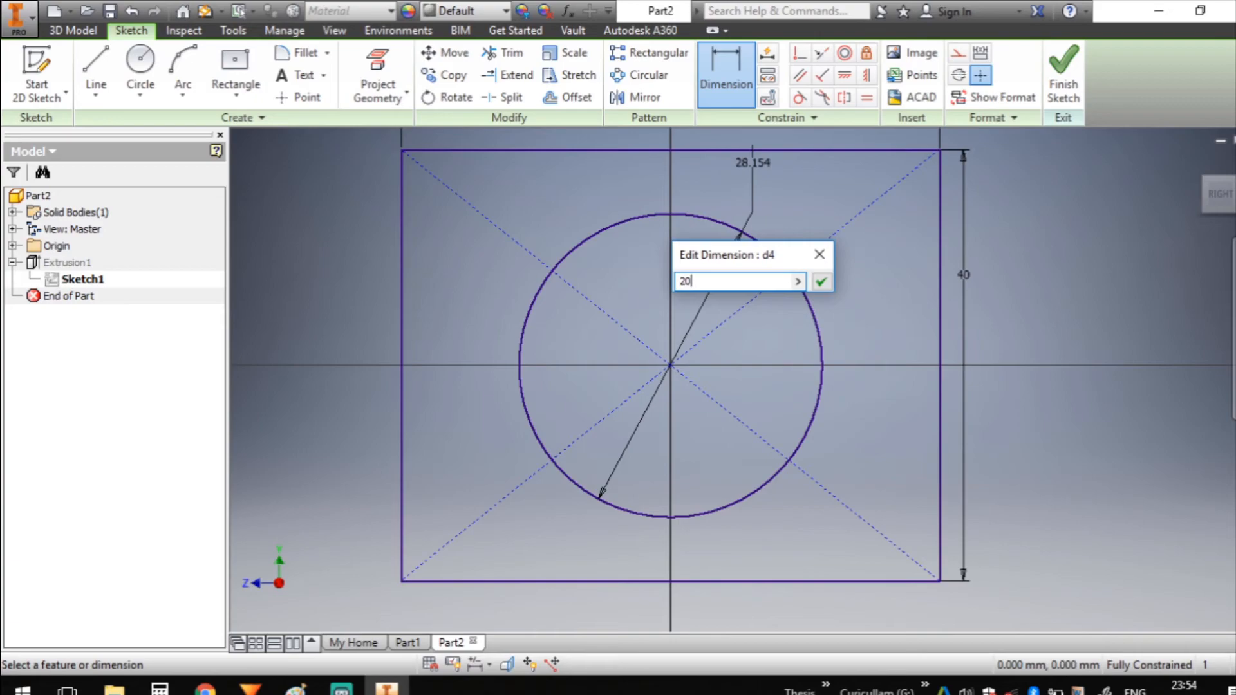
key(Return)
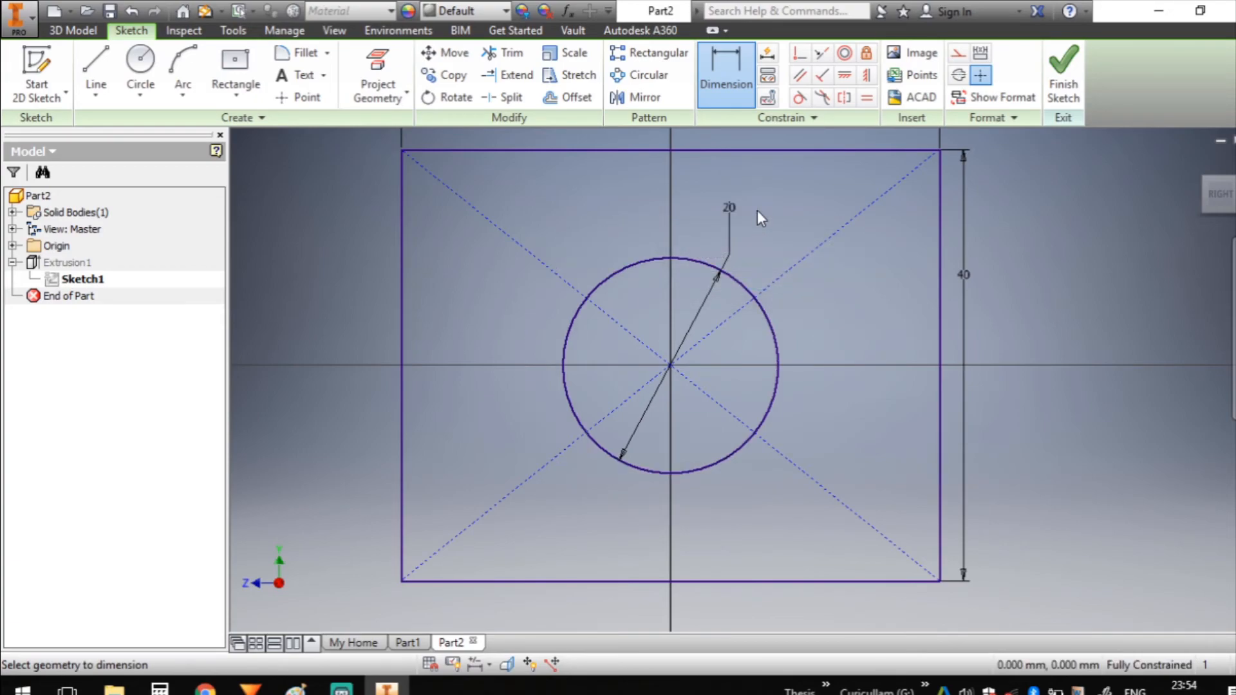
click(1064, 70)
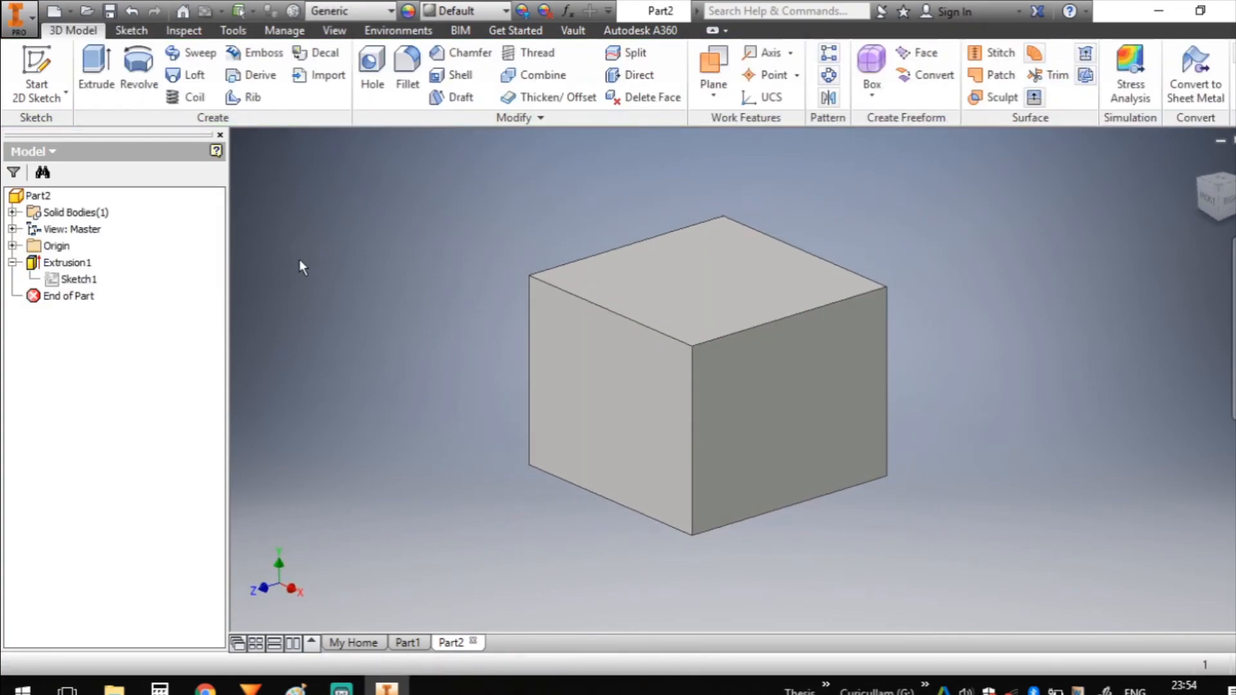
Step: Delete the block's extrusion while keeping its sketch
click(79, 264)
right_click(79, 264)
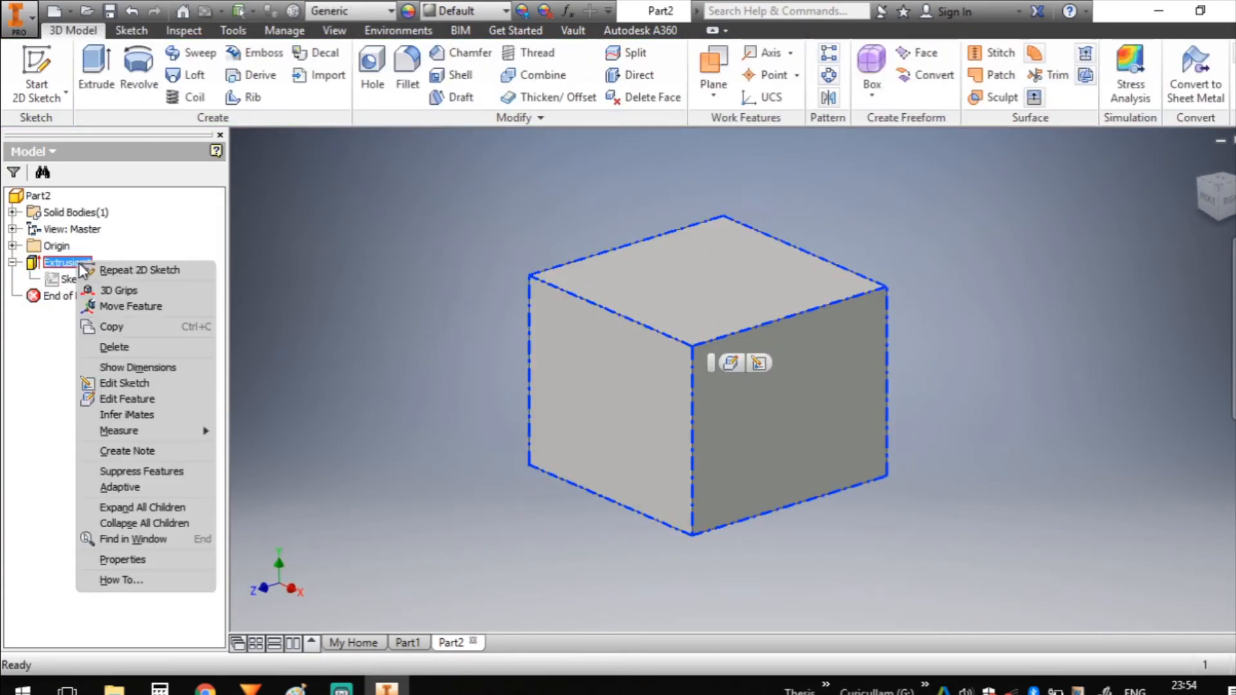
click(127, 344)
click(60, 112)
click(215, 237)
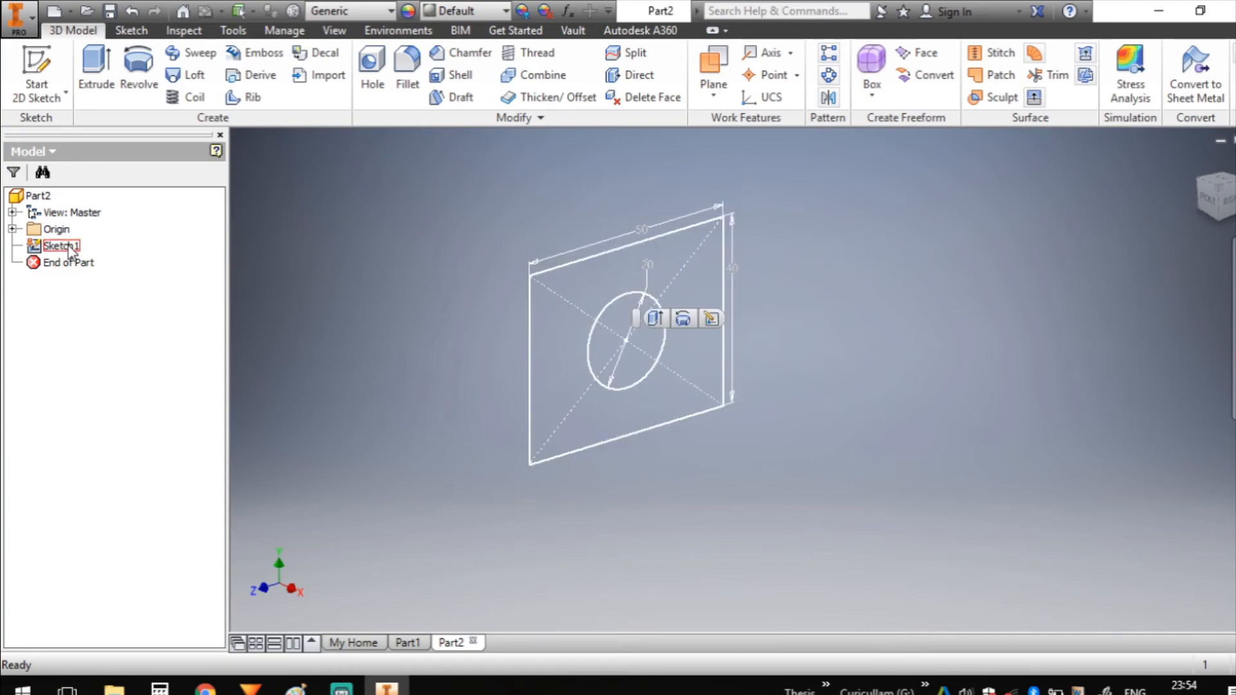
Step: Extrude the area between the rectangle and the 20 mm circle by 50 mm, forming block and hole in one feature
click(96, 72)
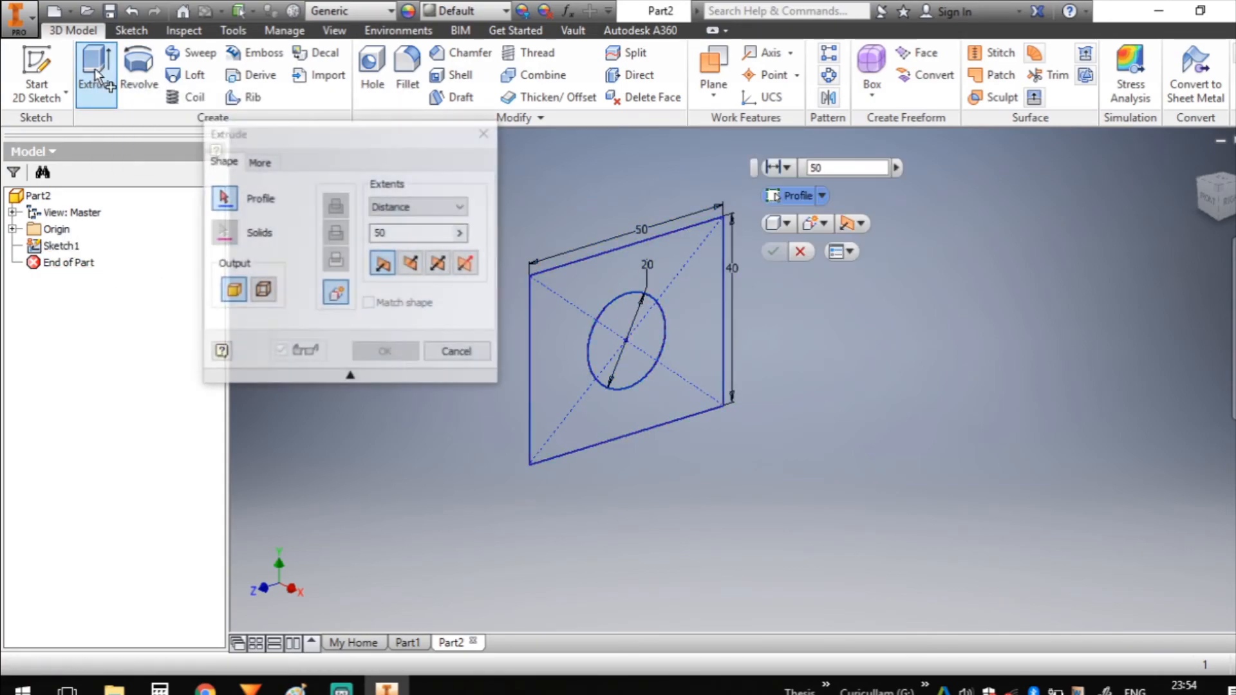
click(224, 198)
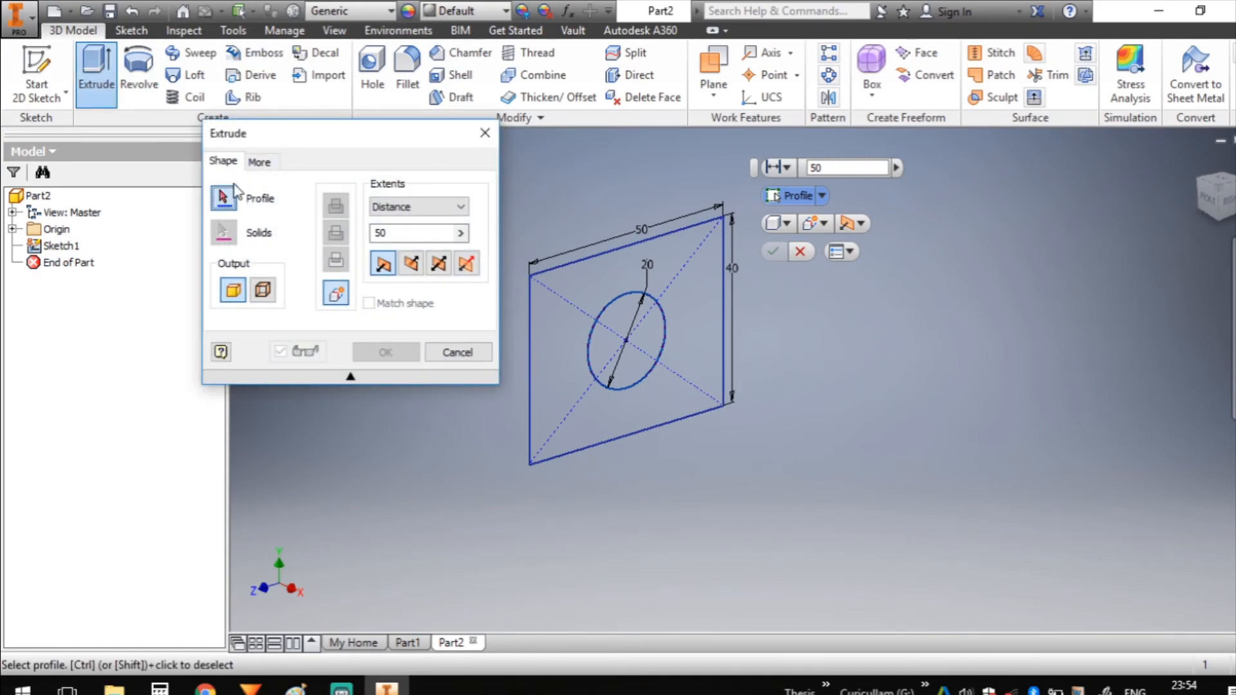
click(688, 254)
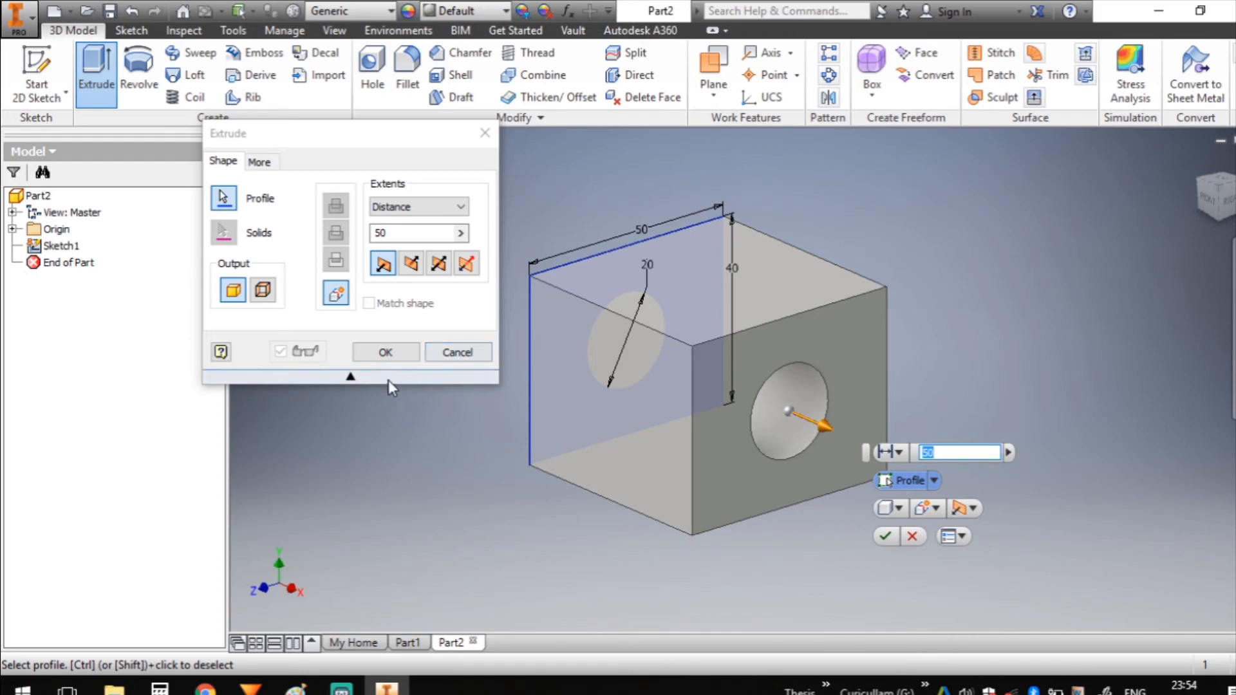
click(391, 362)
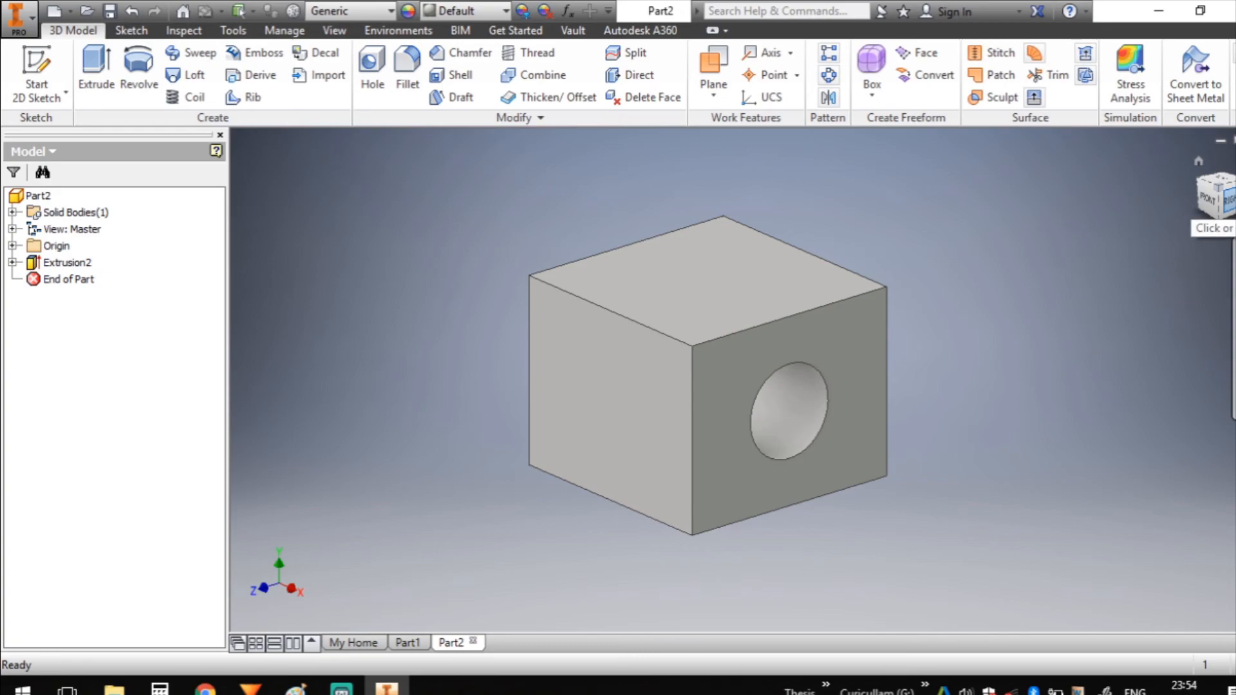
Step: Highlight the single extrusion and inspect the block face-on and from the home view
click(88, 264)
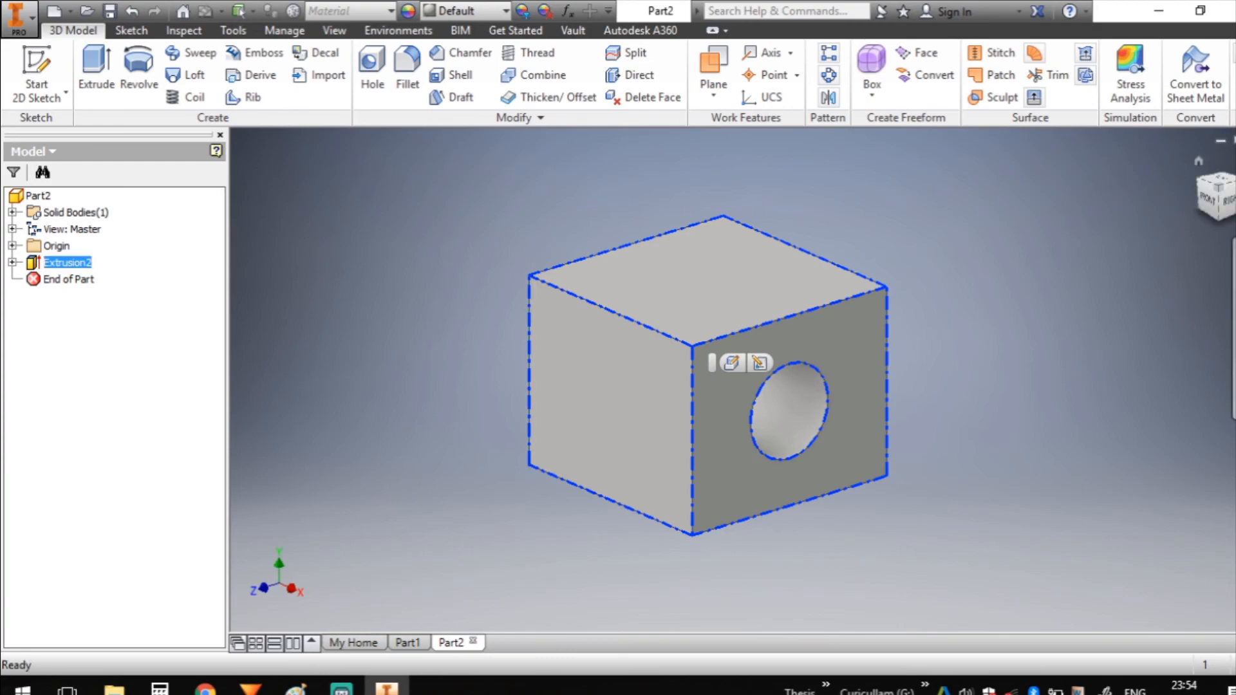
click(1226, 201)
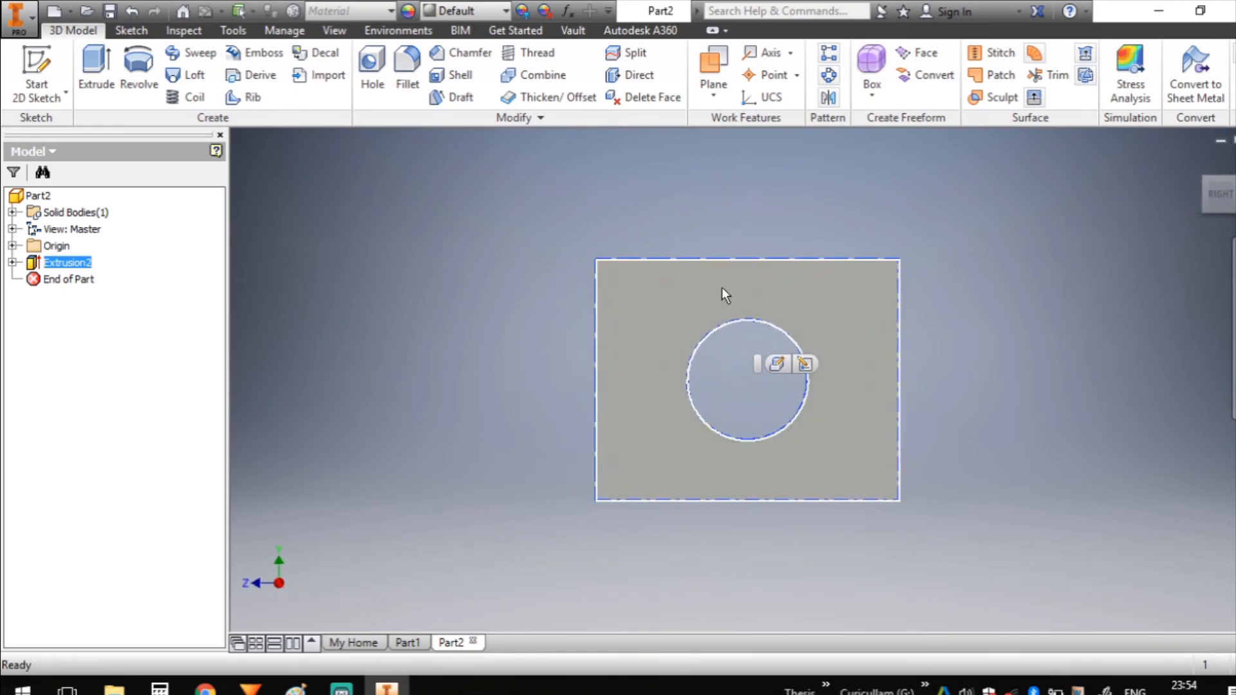
click(860, 360)
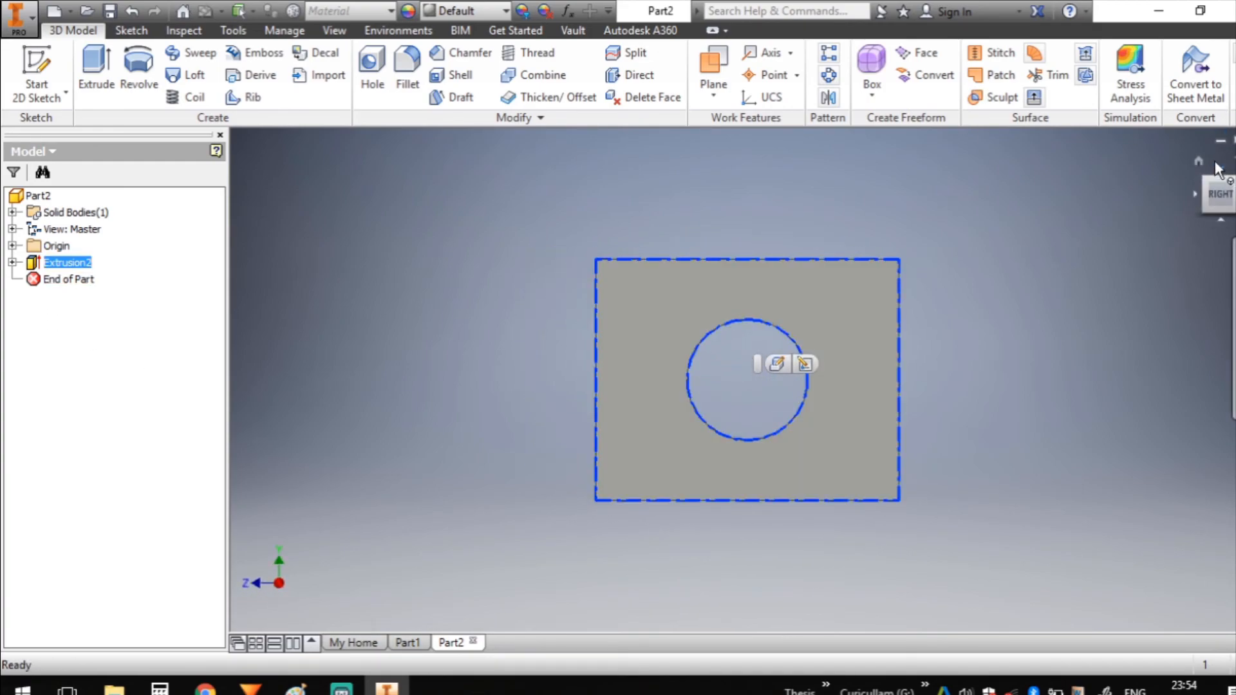
click(1201, 157)
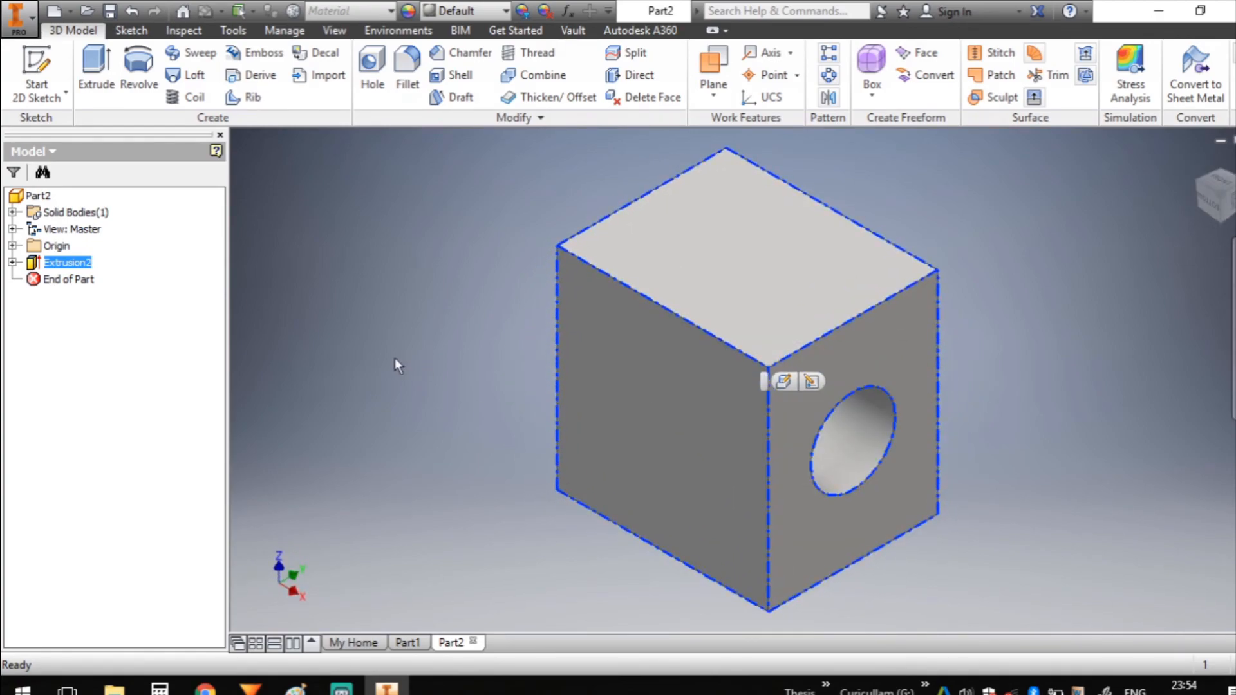
Step: Switch to Part1 and highlight its block extrusion and its separate hole extrusion
click(408, 643)
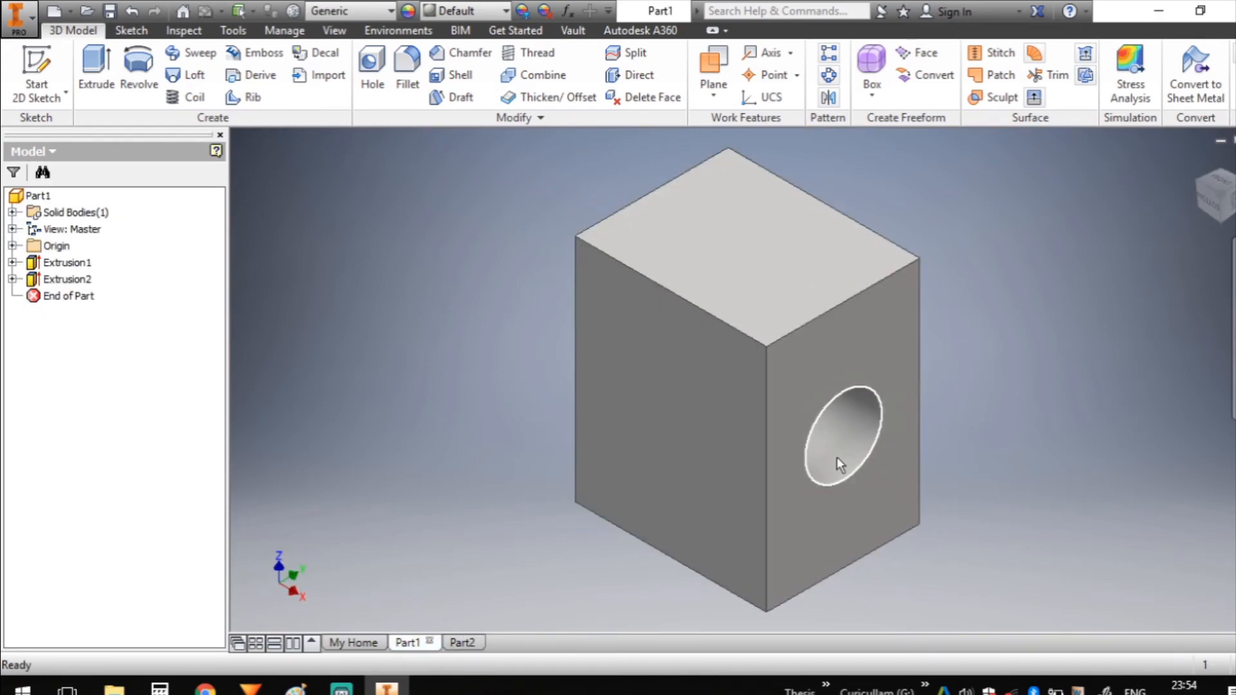
click(67, 263)
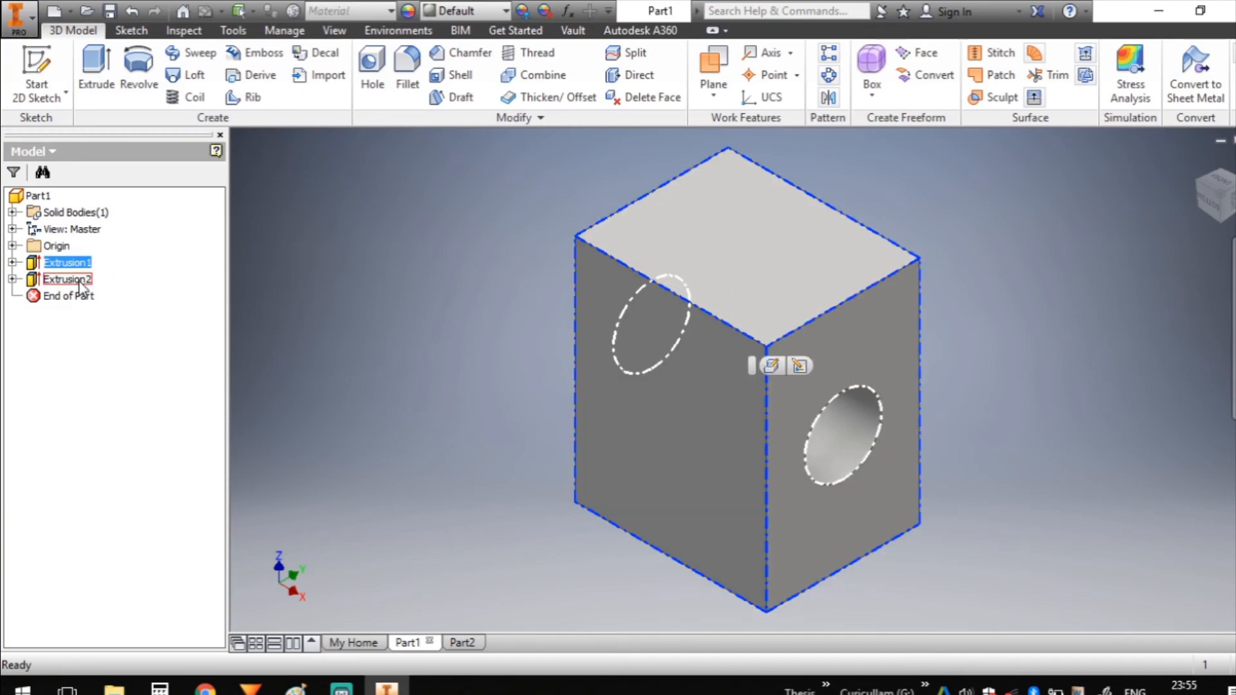
click(67, 264)
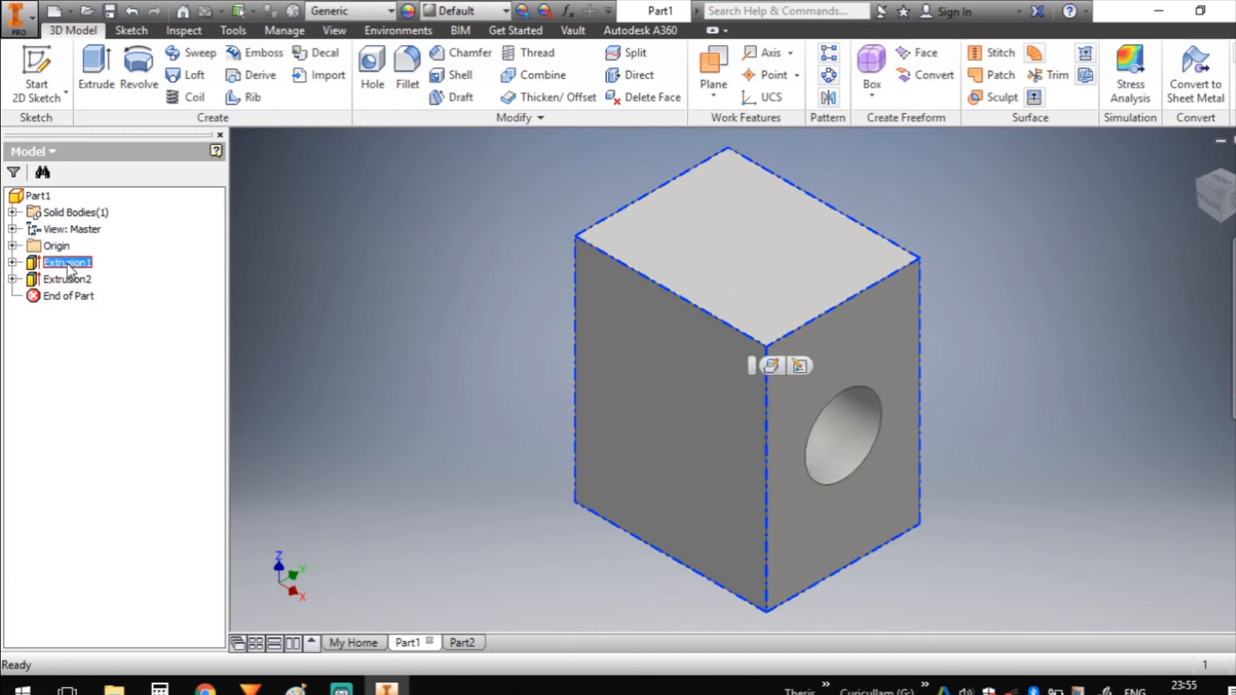
click(406, 247)
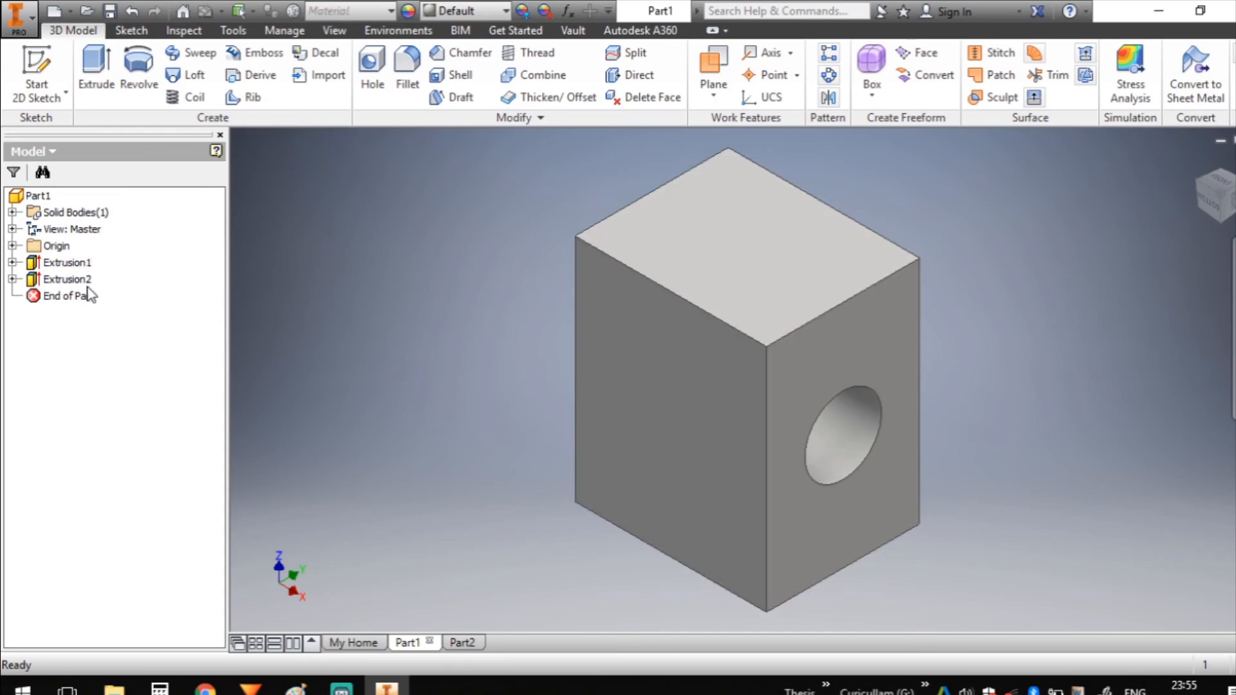
click(79, 284)
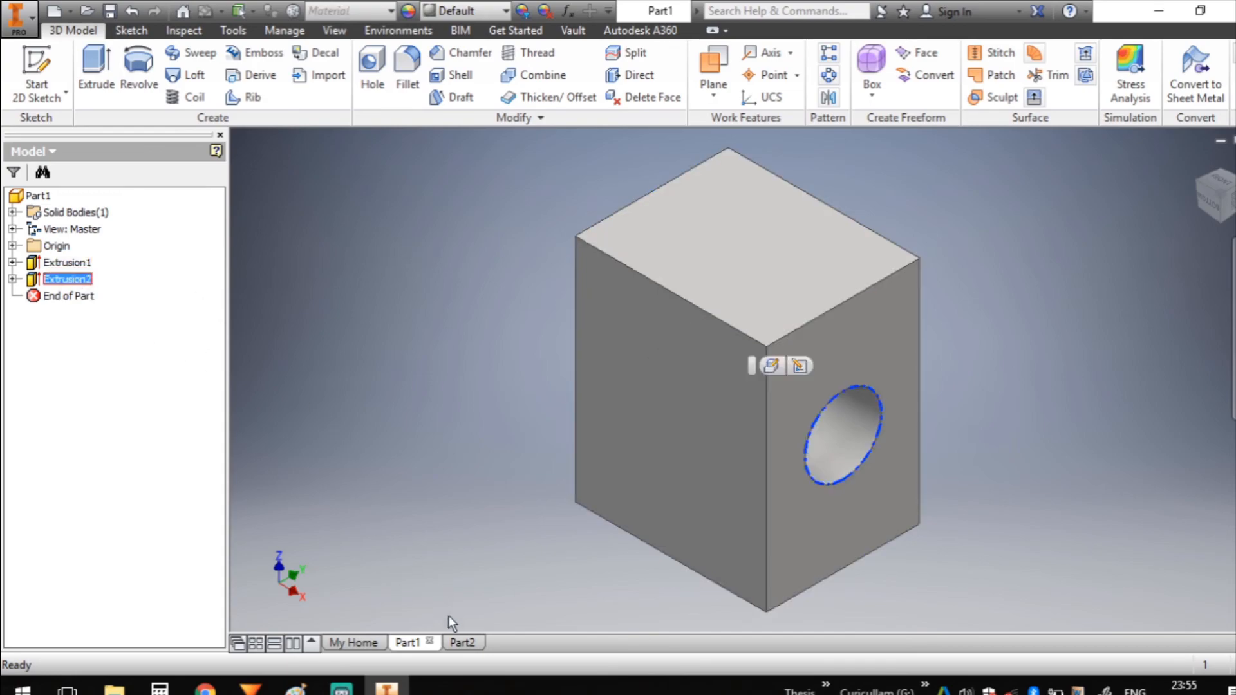
Step: Return to Part2 and examine the sketch contained in its single extrusion
click(465, 642)
click(145, 304)
click(12, 262)
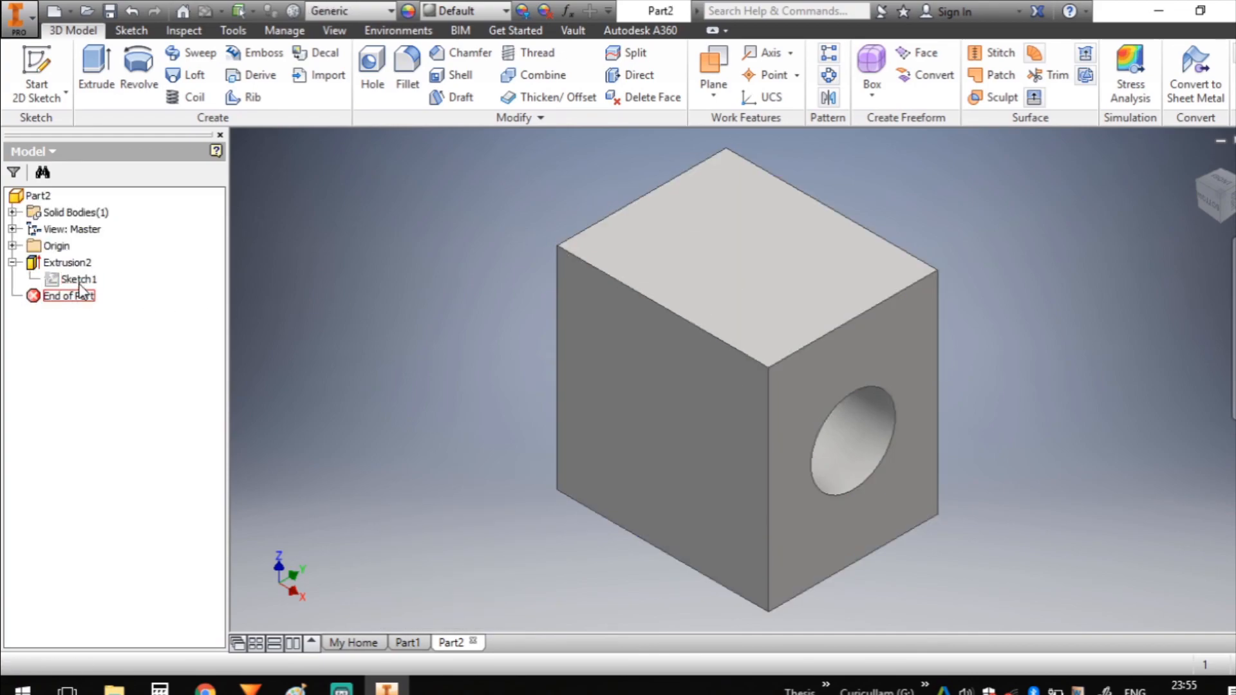
click(75, 279)
click(321, 257)
click(11, 262)
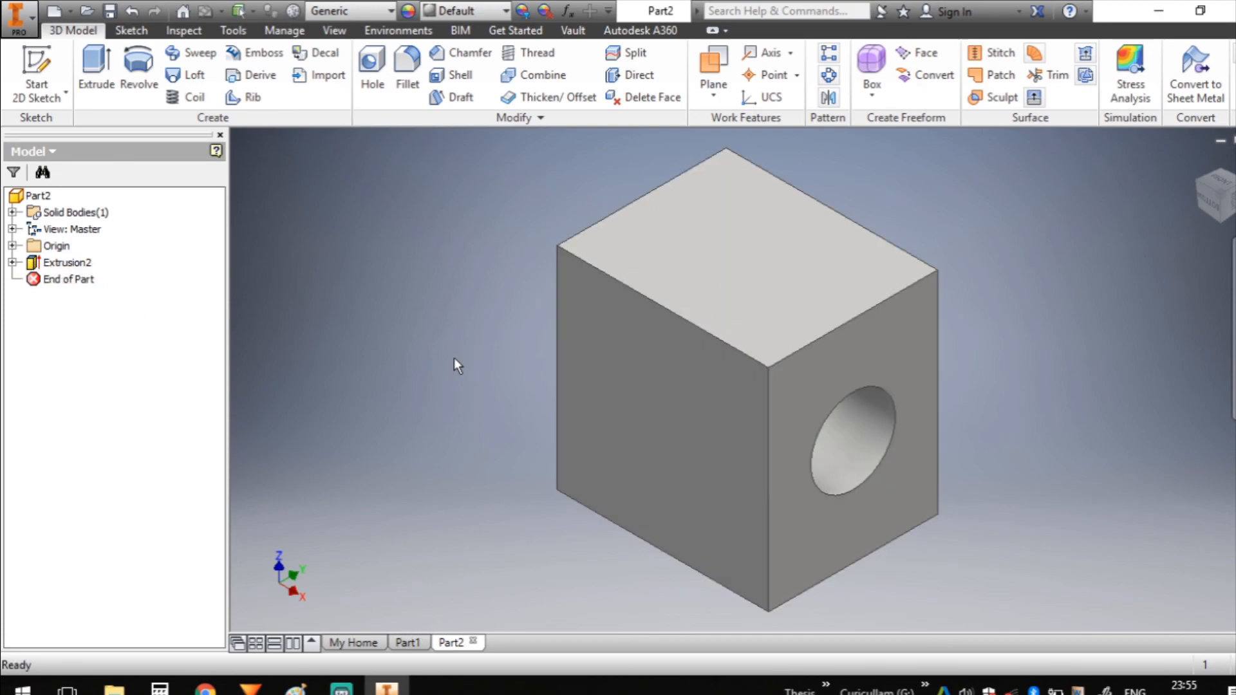
Step: Compare the finished block in Part2 with the block in Part1
scroll(454, 358, down, 5)
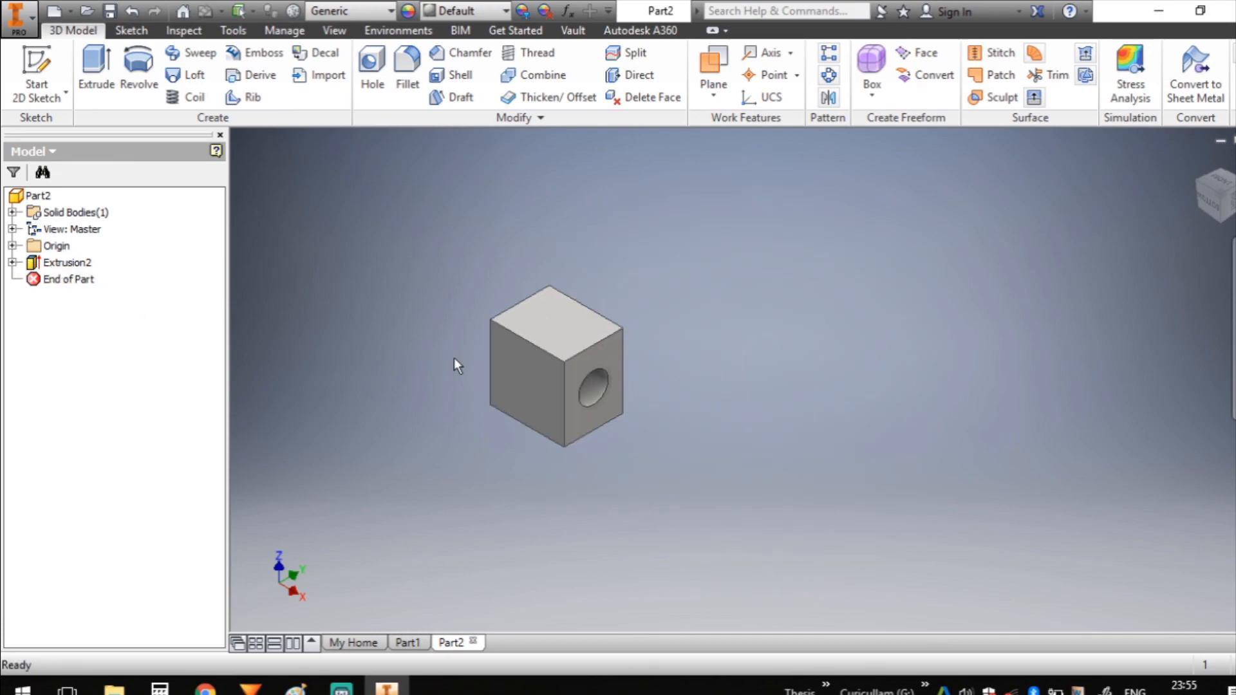
click(425, 640)
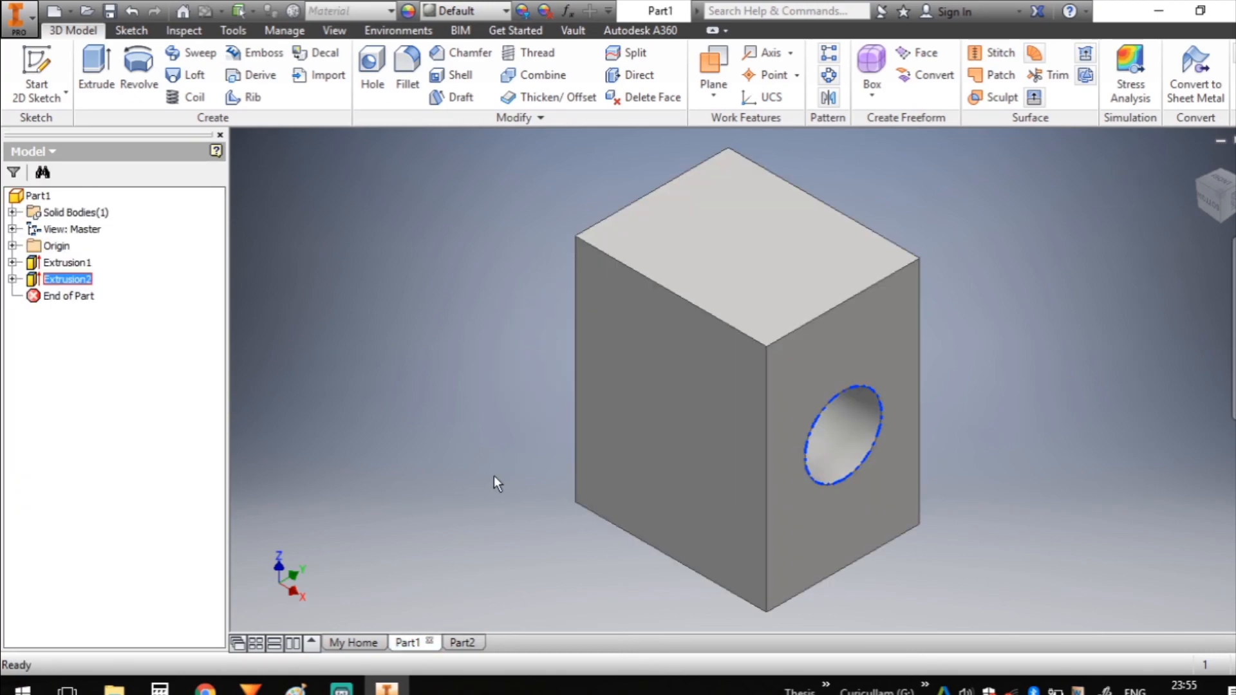
scroll(417, 430, down, 5)
scroll(490, 431, up, 3)
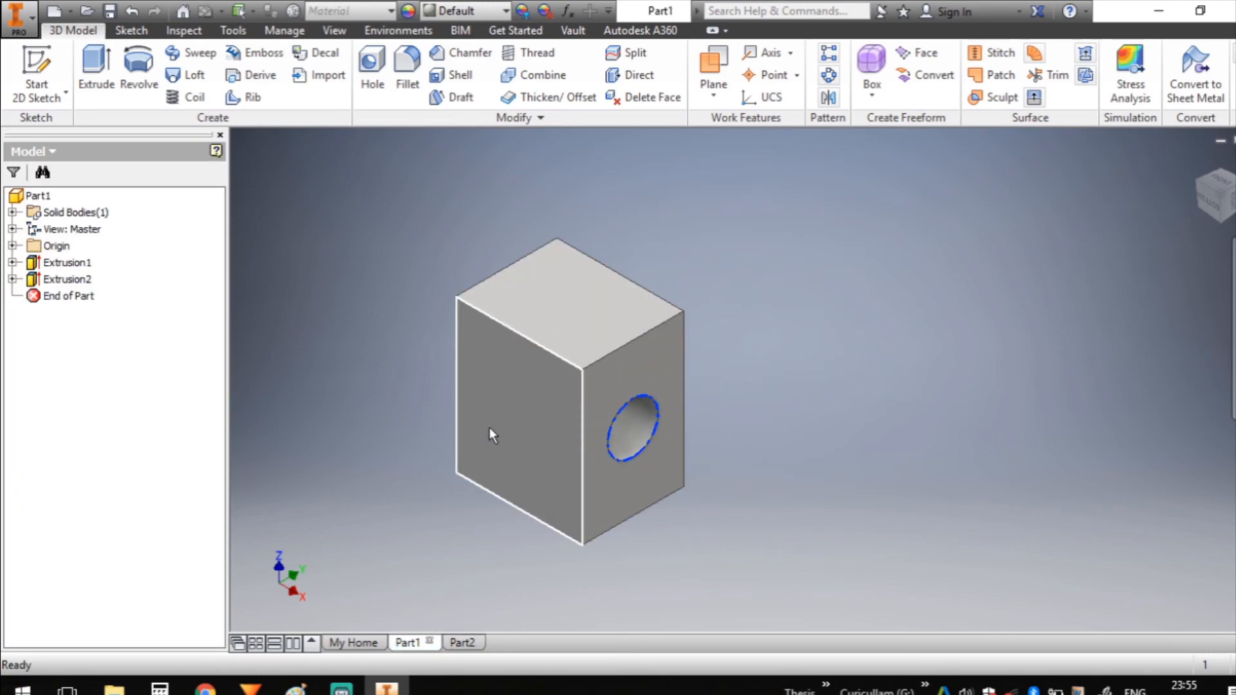
mouse_move(489, 427)
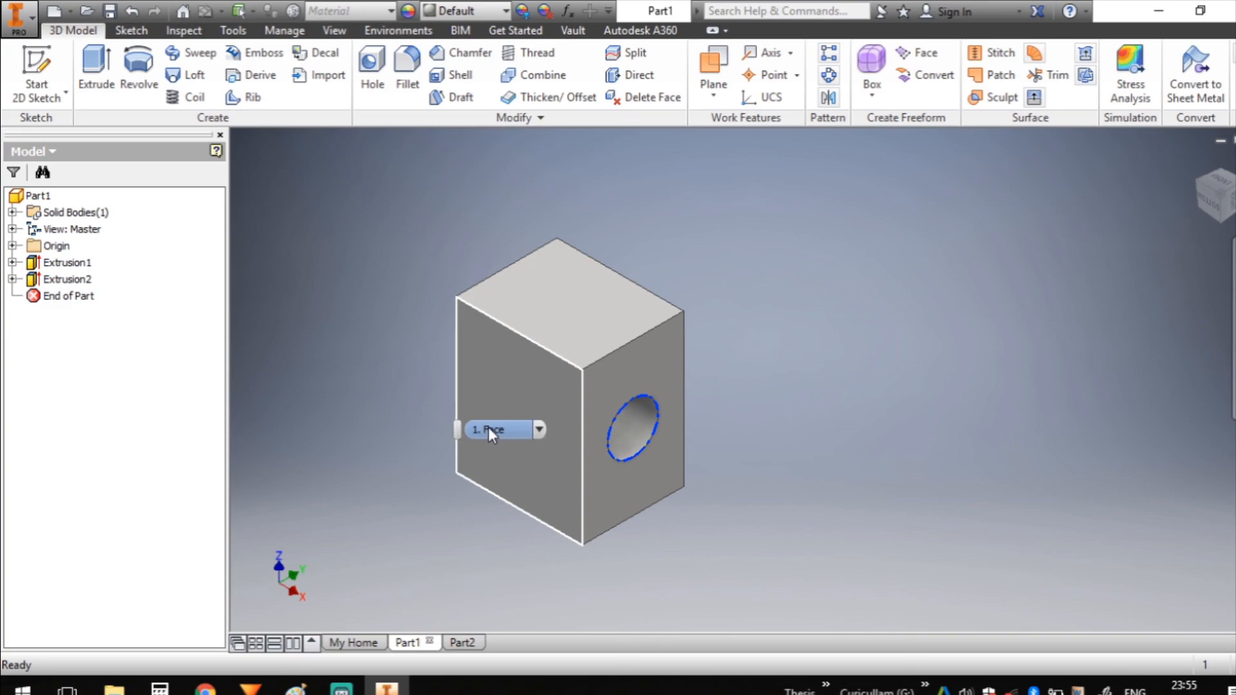